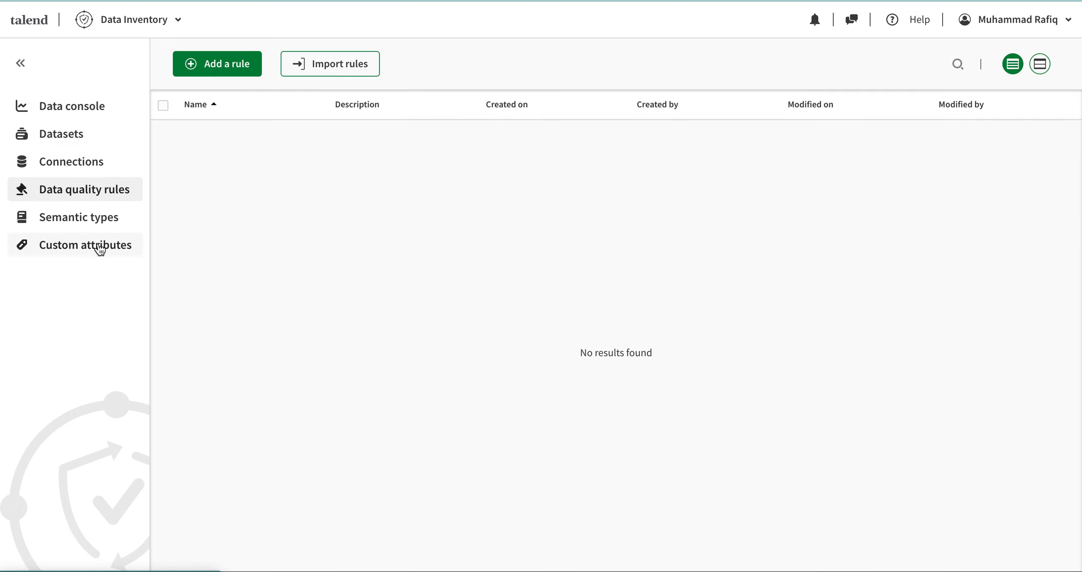
- Open Data Preparation to view the existing preparations and the list of available Talend applications
left_click(133, 24)
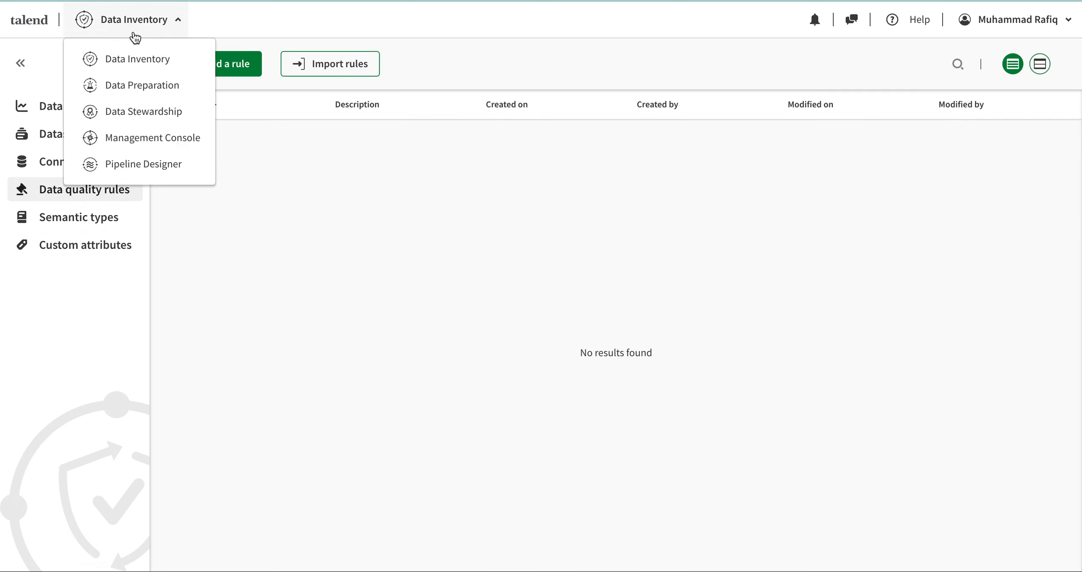
left_click(132, 86)
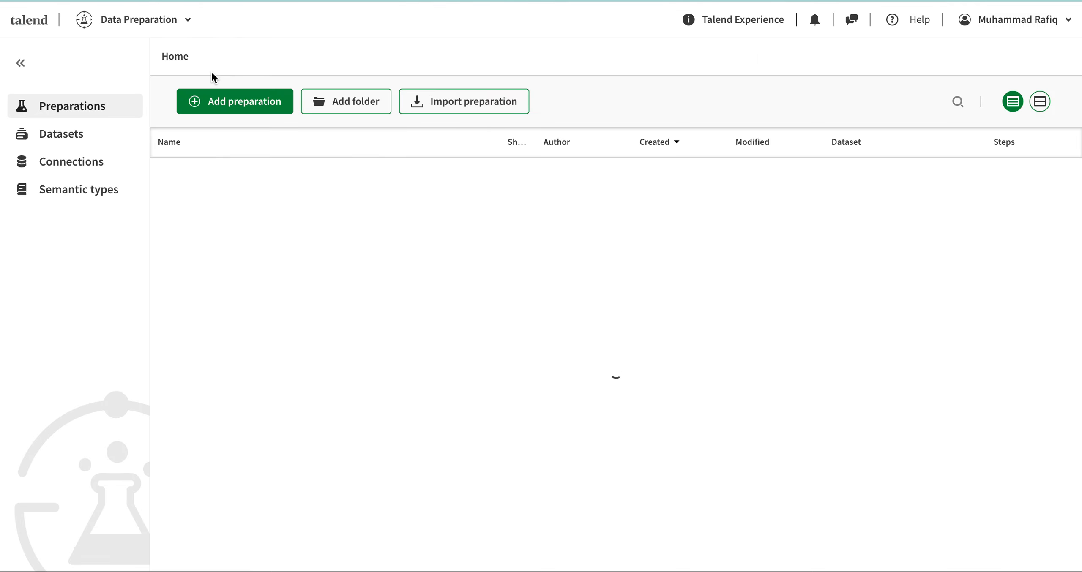
left_click(163, 26)
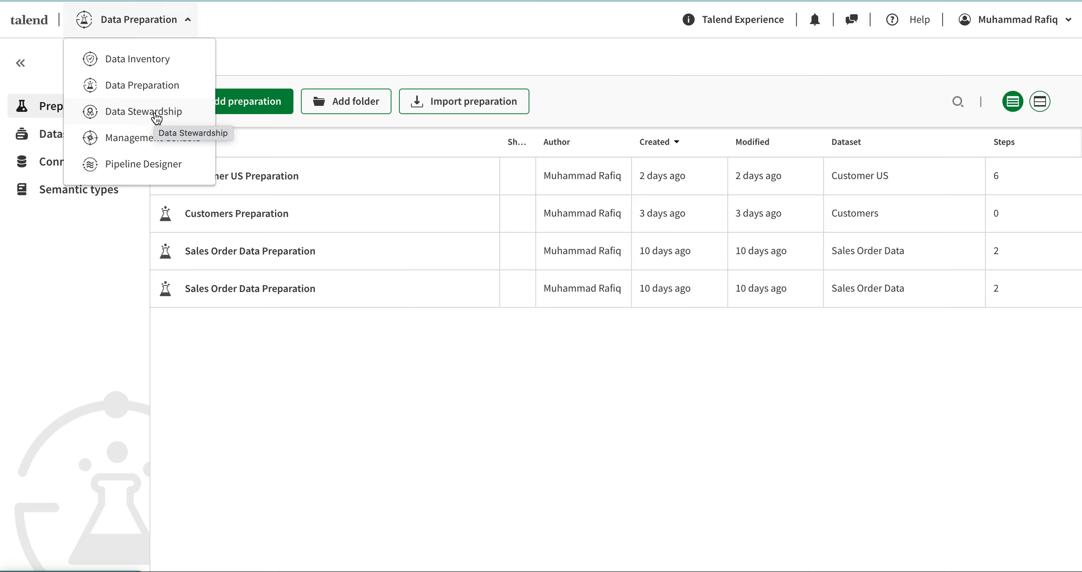
left_click(108, 284)
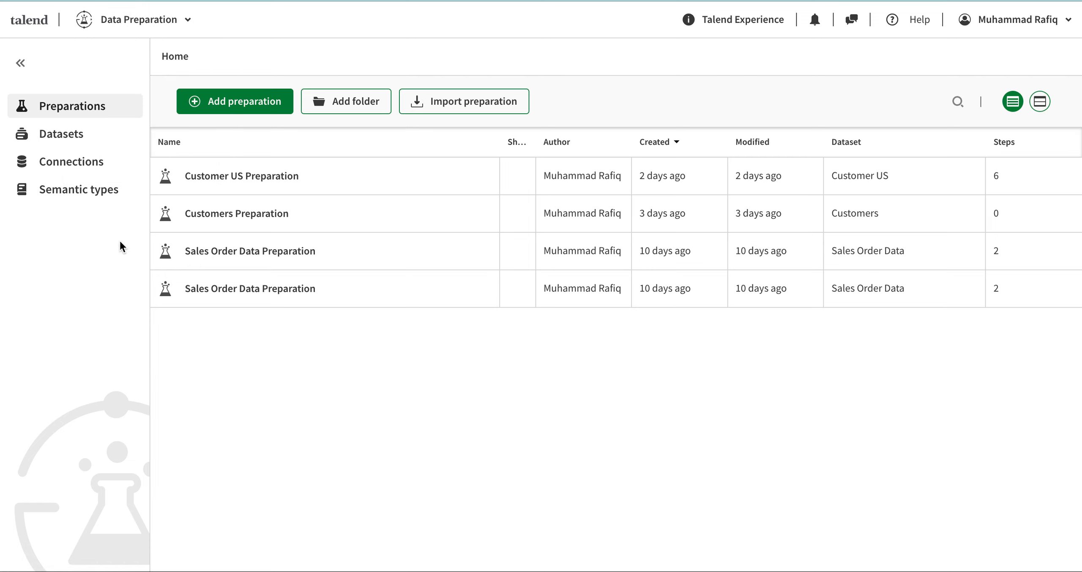
left_click(170, 20)
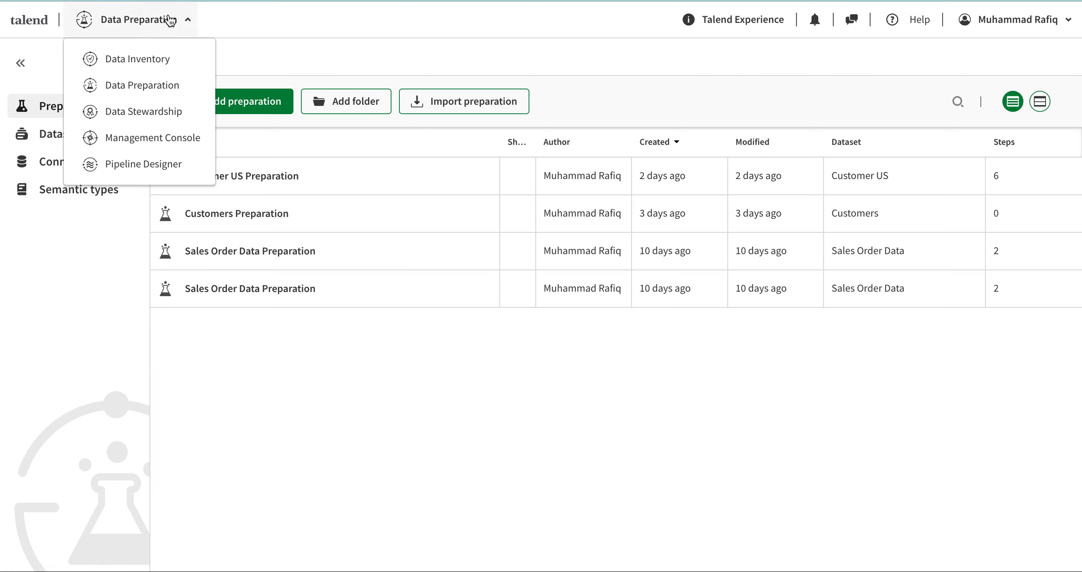
left_click(69, 278)
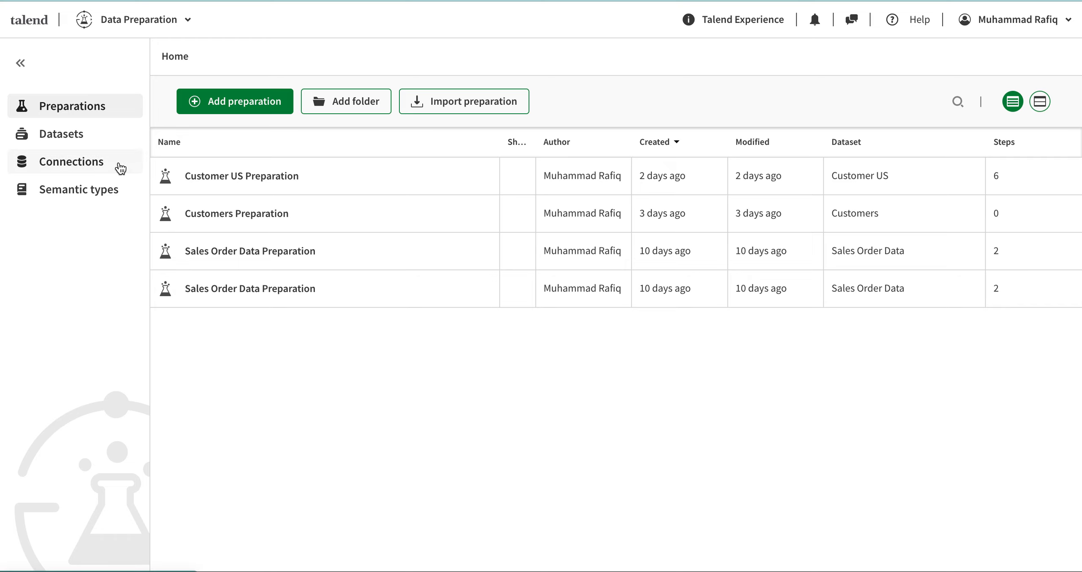
- Switch to Pipeline Designer and open Pipeline 4
left_click(150, 23)
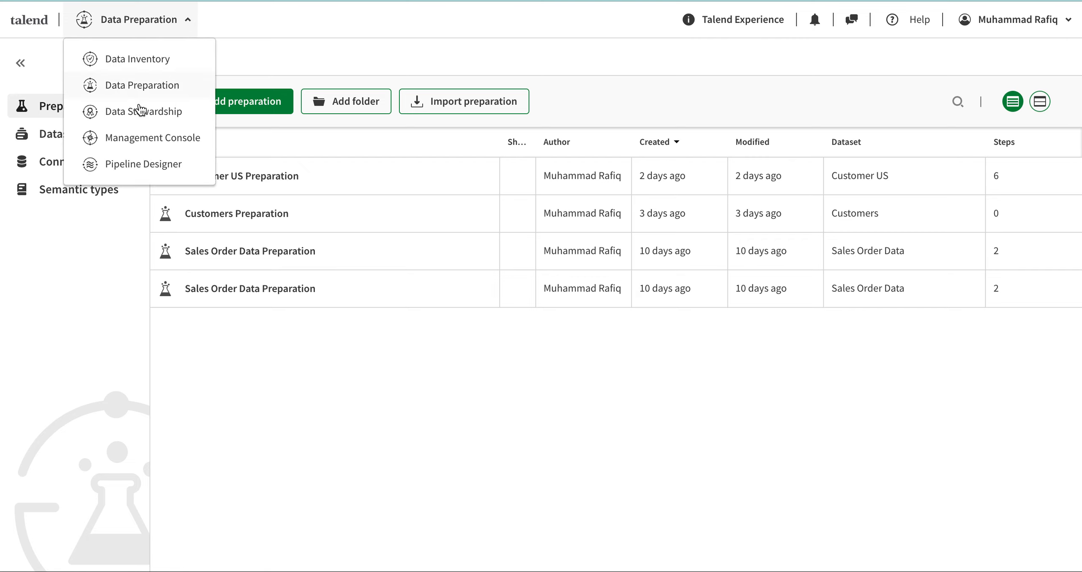
left_click(147, 157)
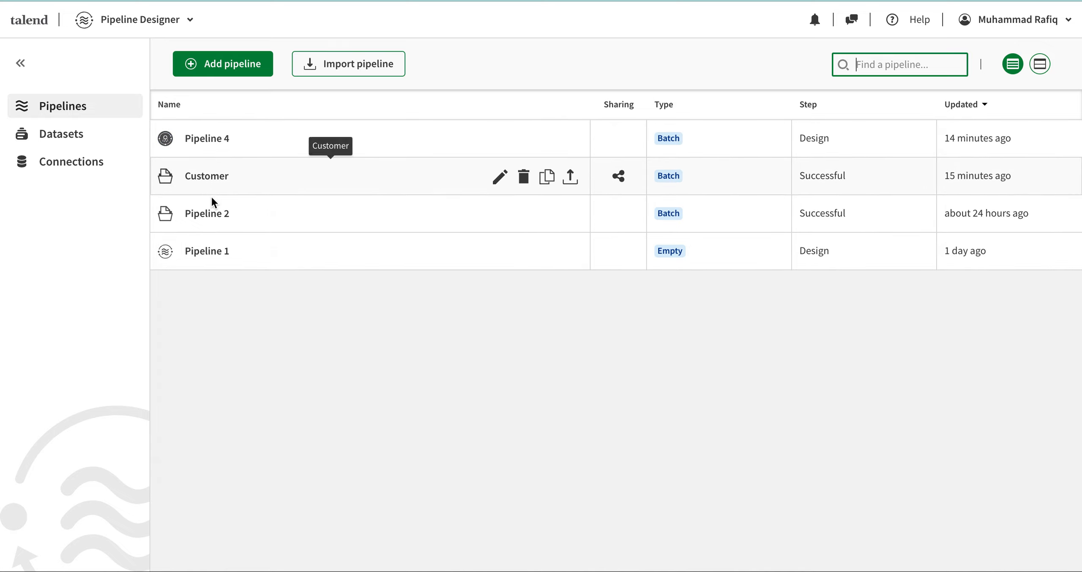
left_click(214, 146)
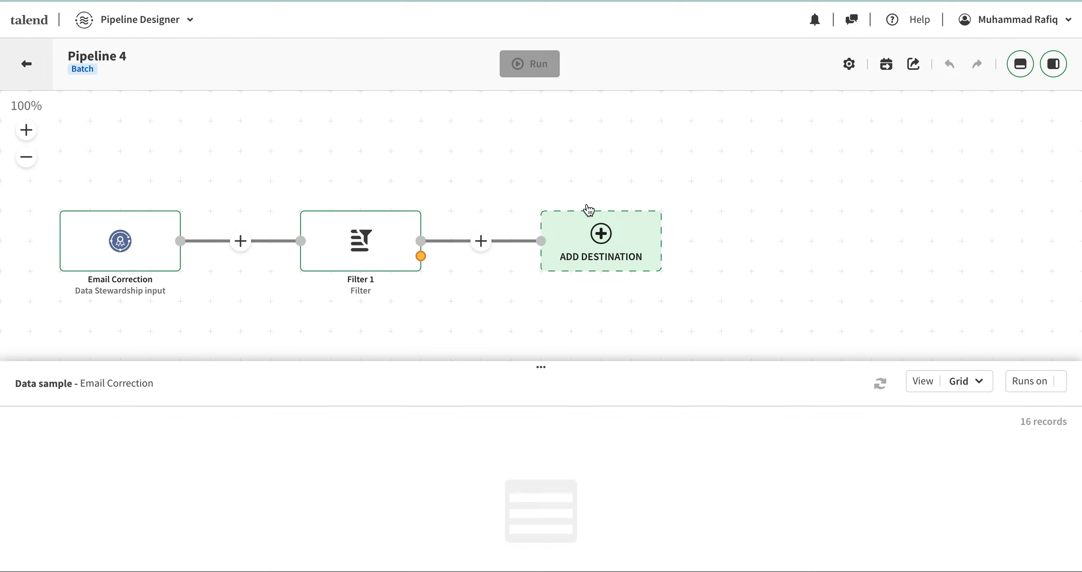
- Add the existing Cleaned Data dataset as the pipeline's destination after the filter
left_click(591, 232)
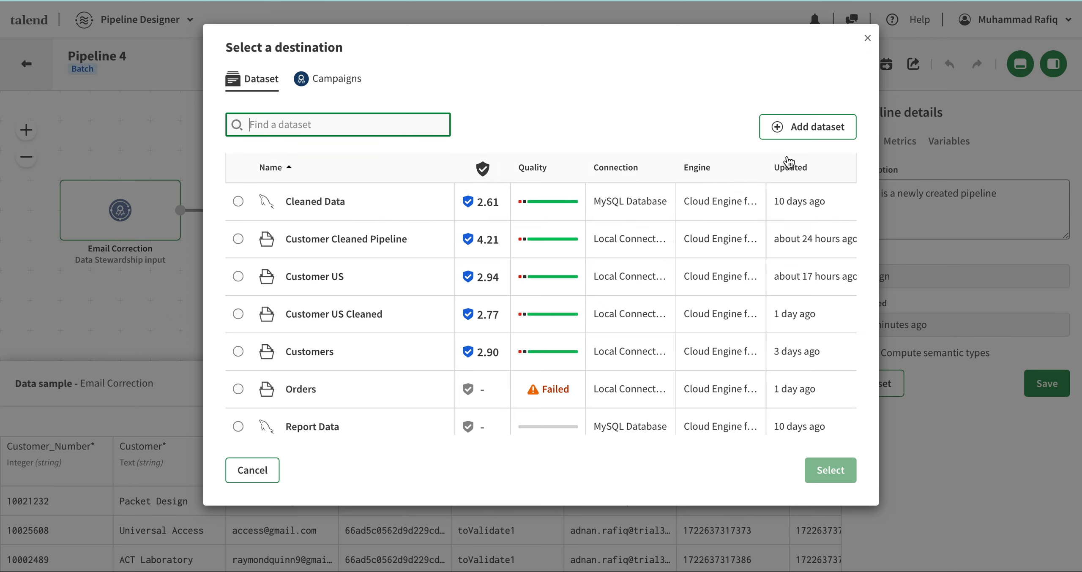
left_click(797, 132)
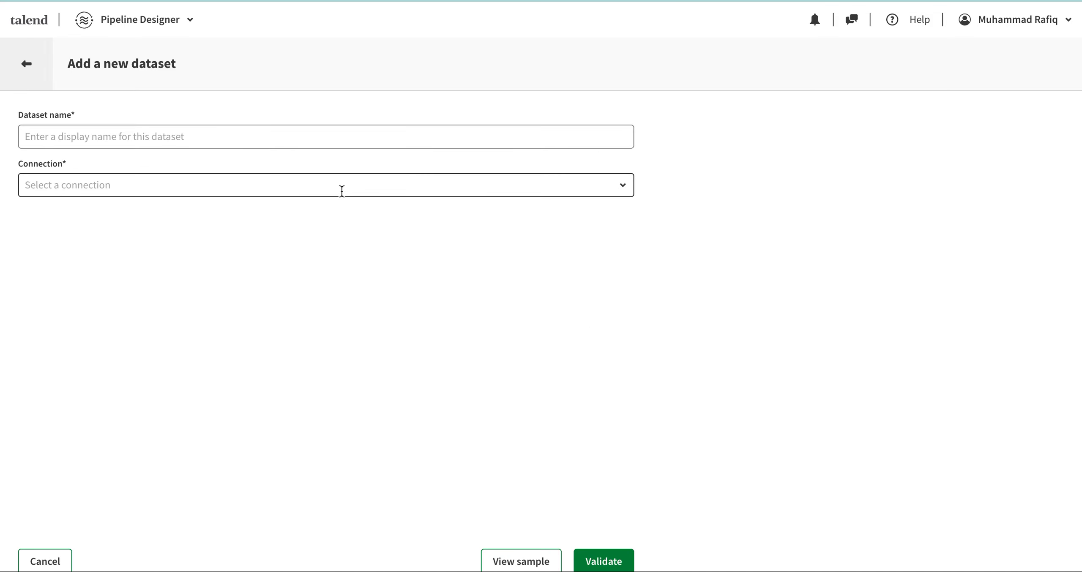
left_click(58, 561)
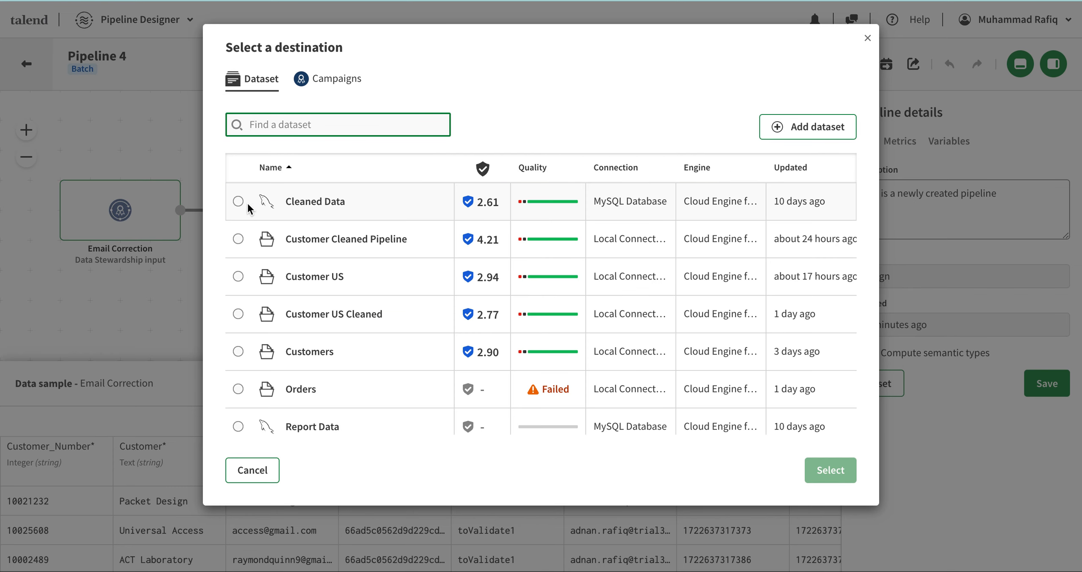
left_click(250, 202)
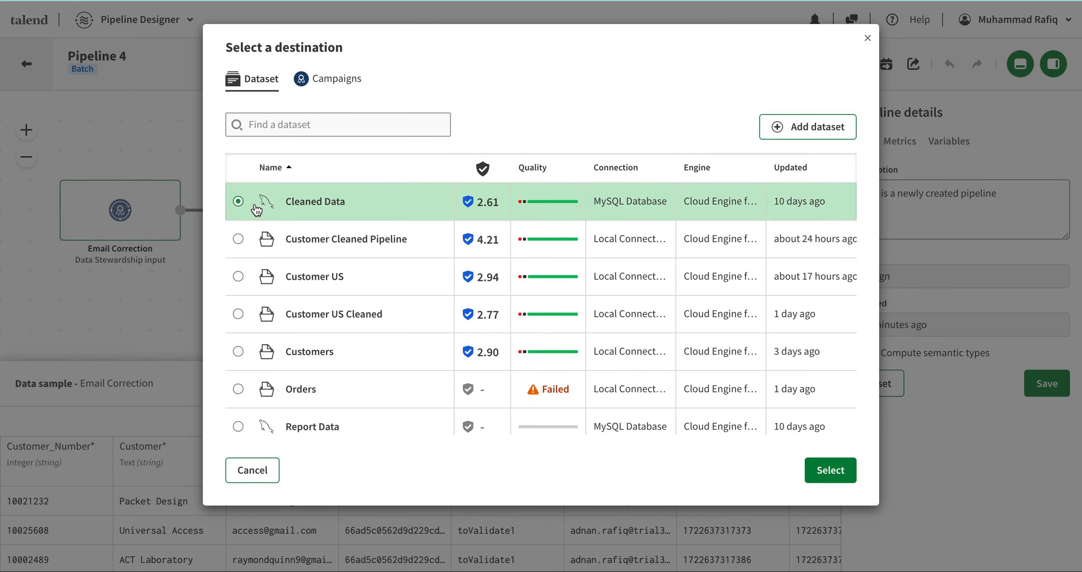
left_click(831, 473)
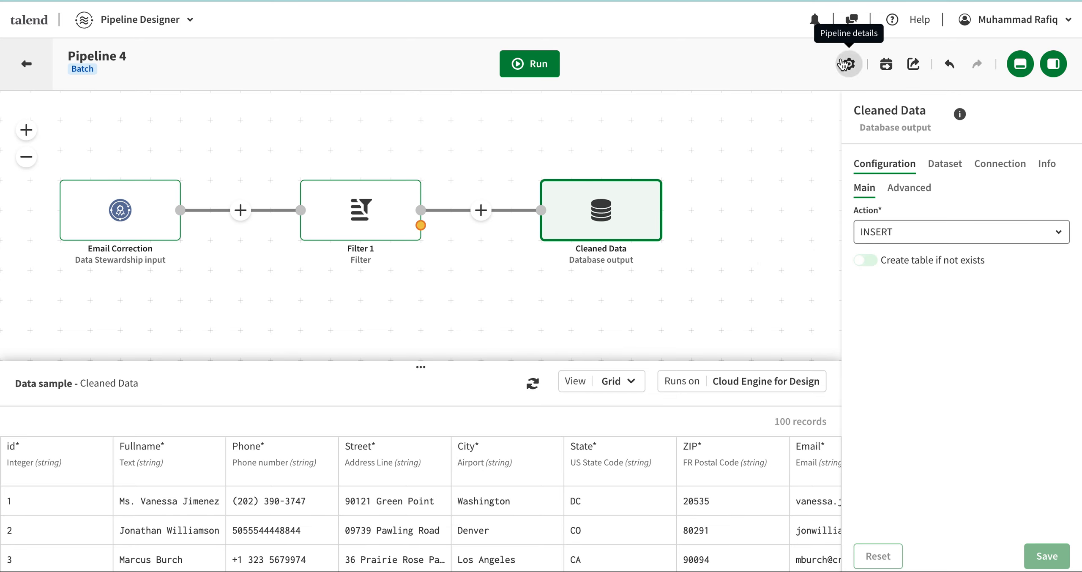
- Publish Pipeline 4 as version 0.0.1 to the Shared workspace of the default environment
left_click(887, 66)
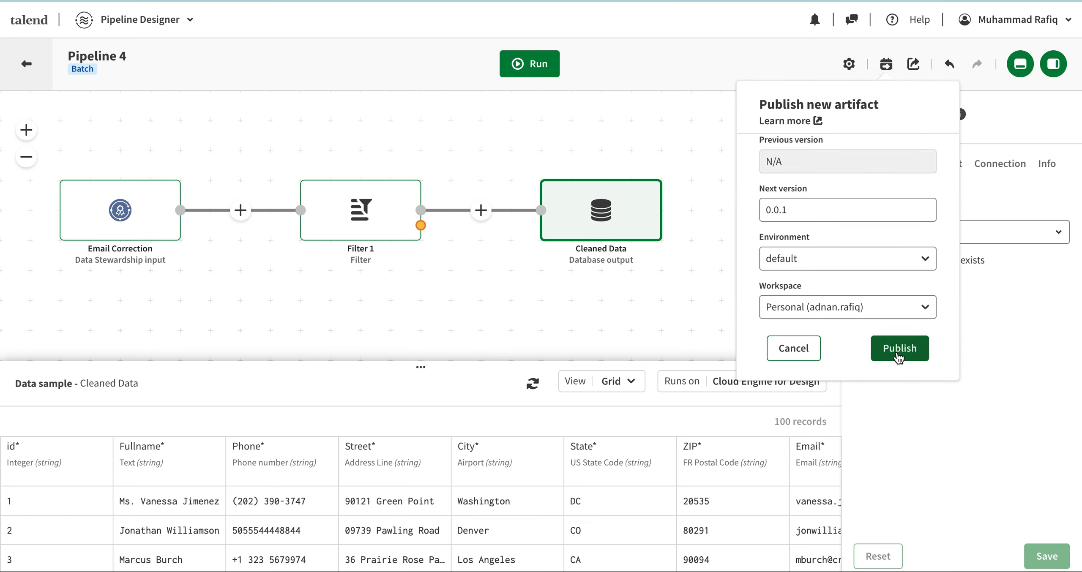
left_click(908, 306)
left_click(877, 341)
left_click(877, 345)
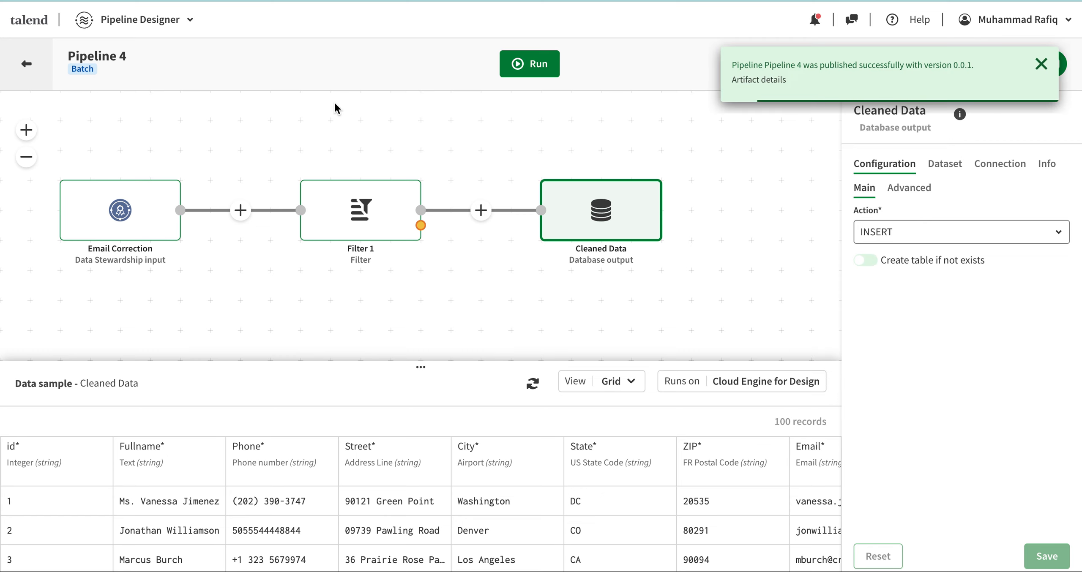
- Leave the pipeline, switch to the Management Console and show the artifacts of the Shared workspace
left_click(26, 63)
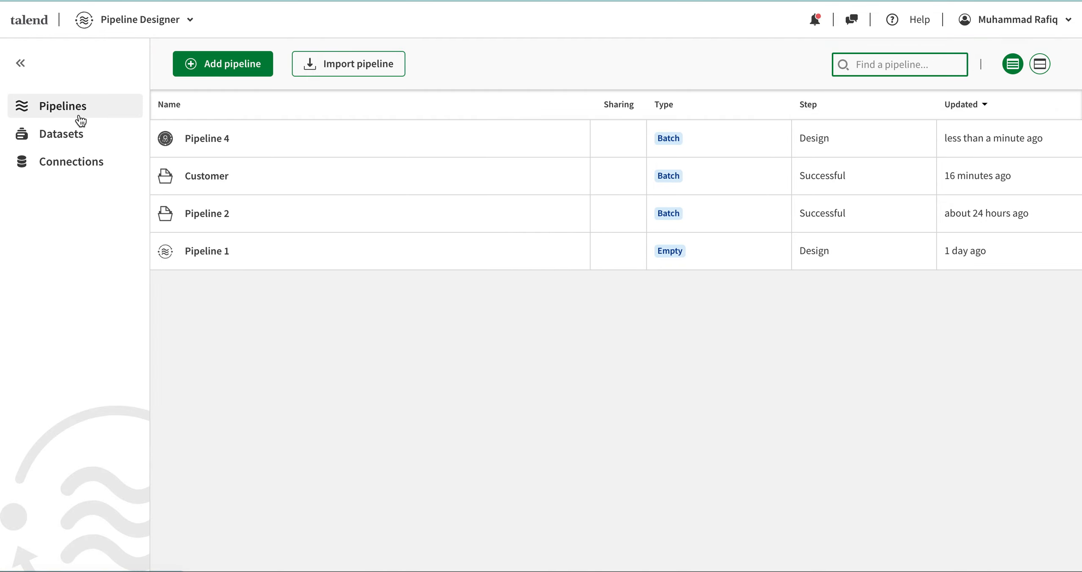
left_click(137, 32)
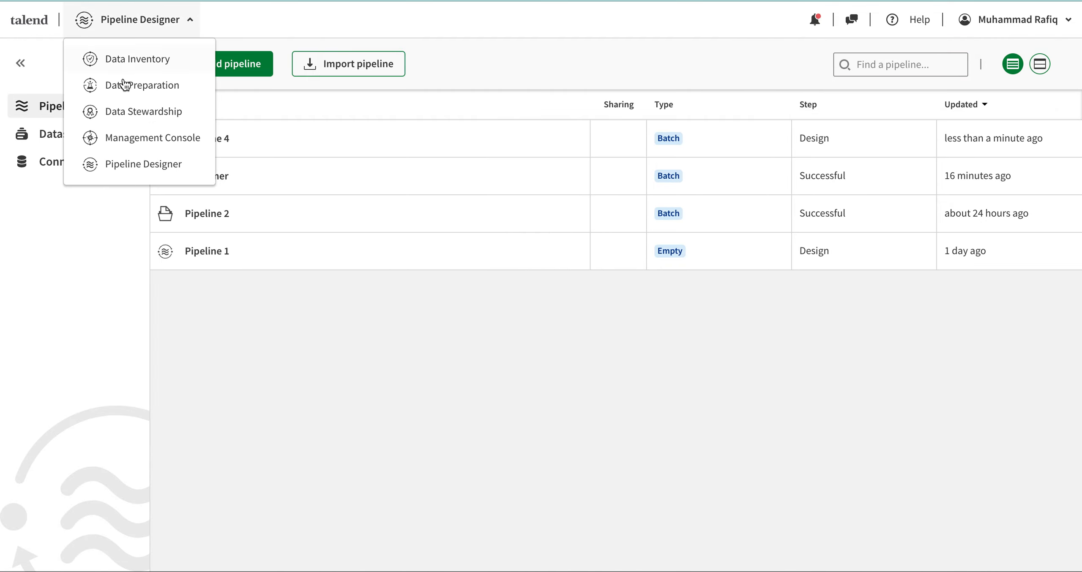
left_click(135, 138)
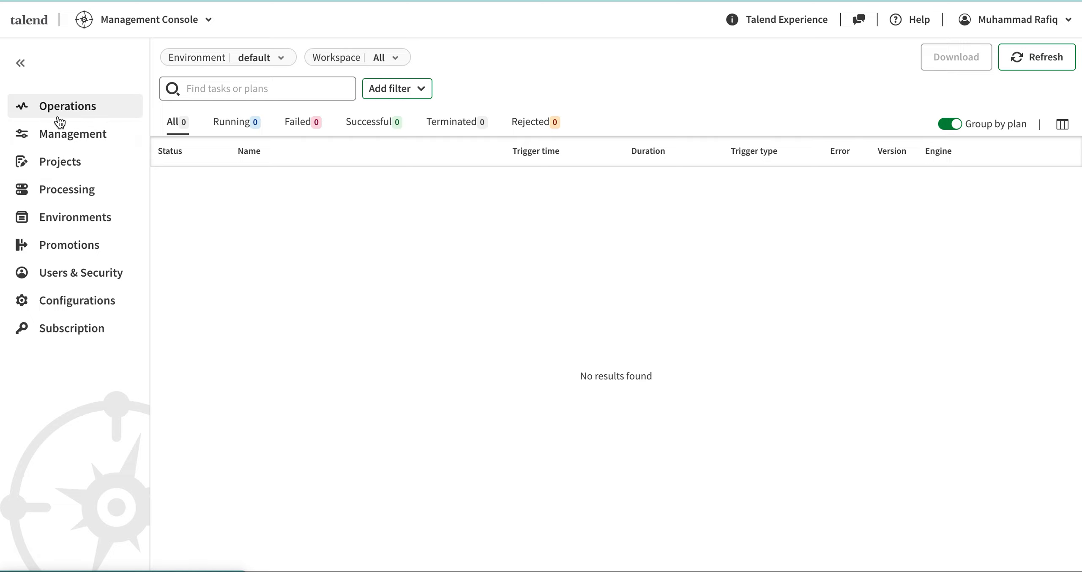
left_click(61, 135)
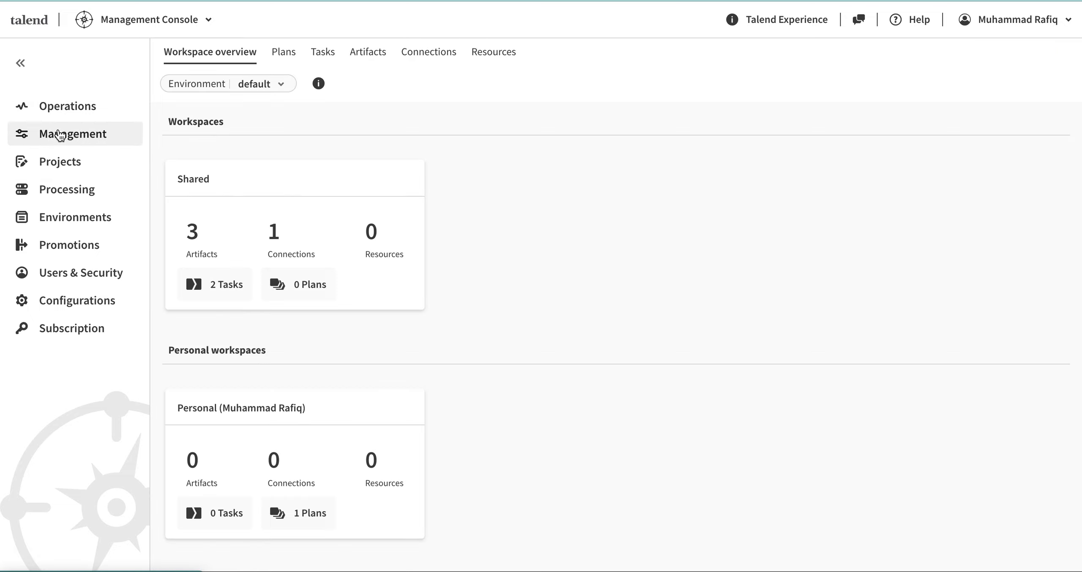
left_click(197, 243)
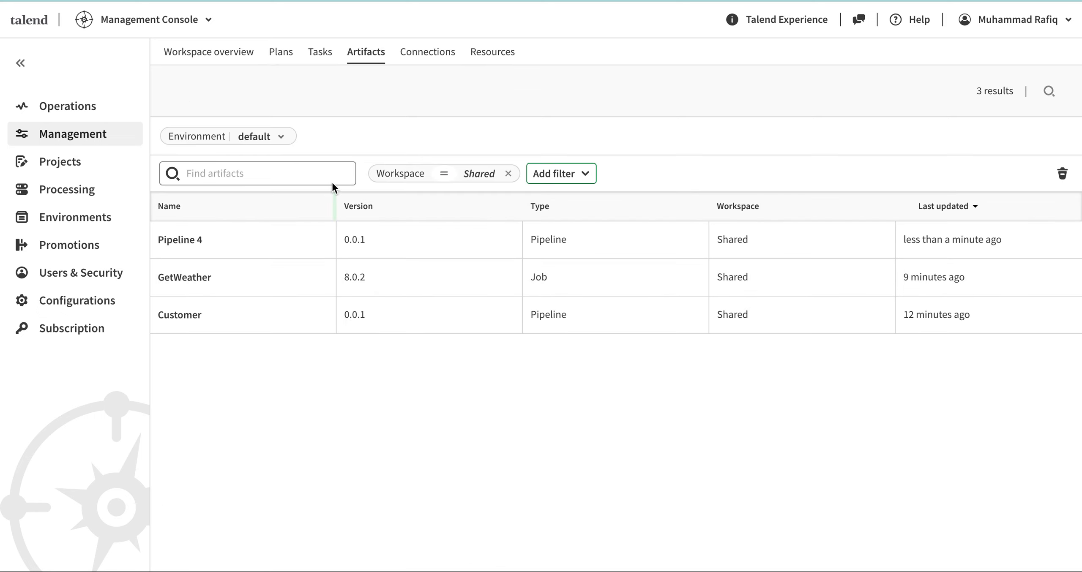
- Start a new task in the default environment with Pipeline as its artifact type
left_click(320, 54)
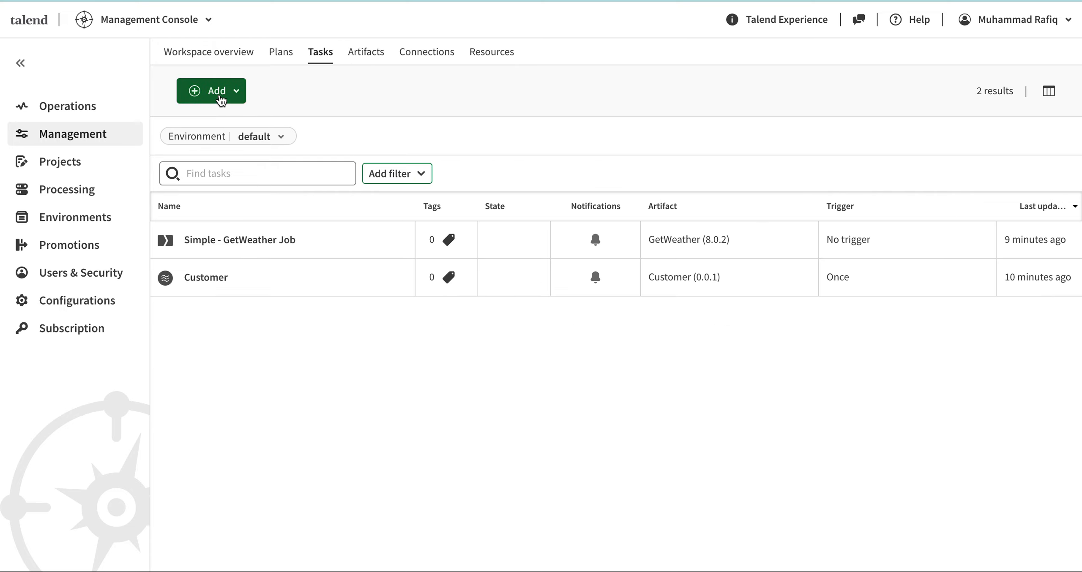
left_click(220, 100)
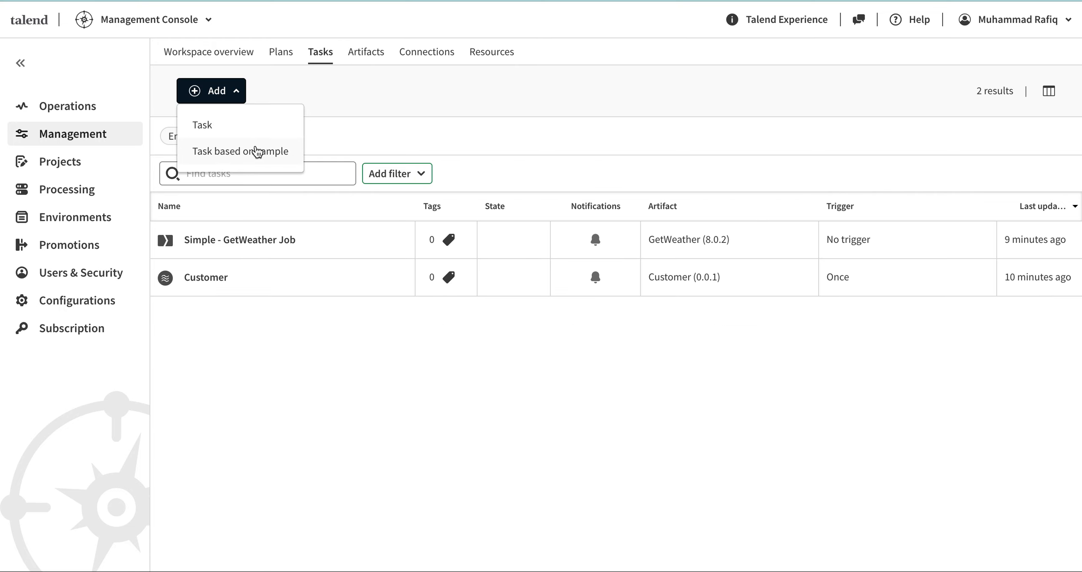
left_click(241, 130)
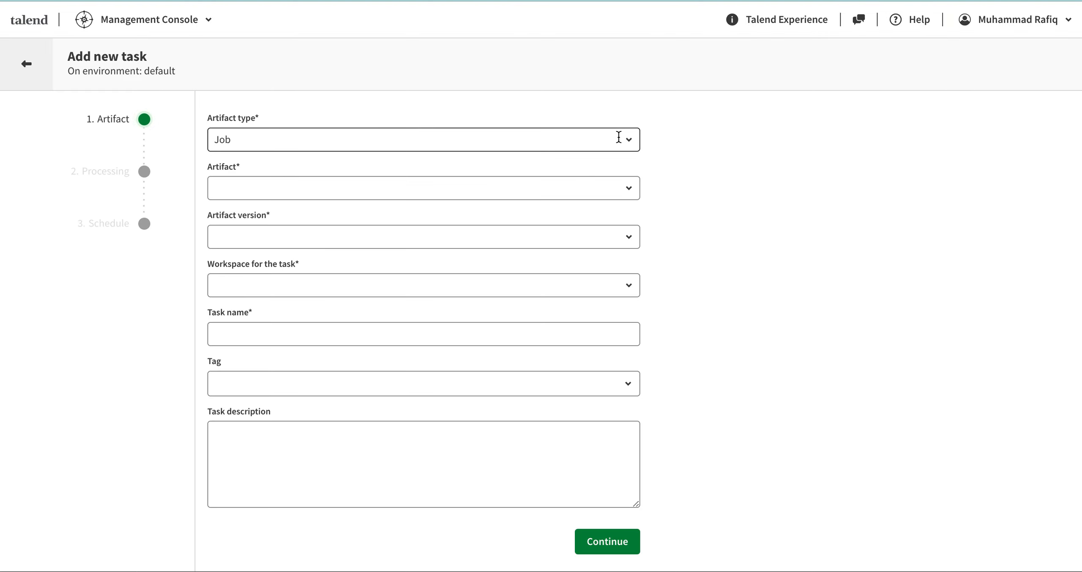
left_click(618, 137)
left_click(486, 203)
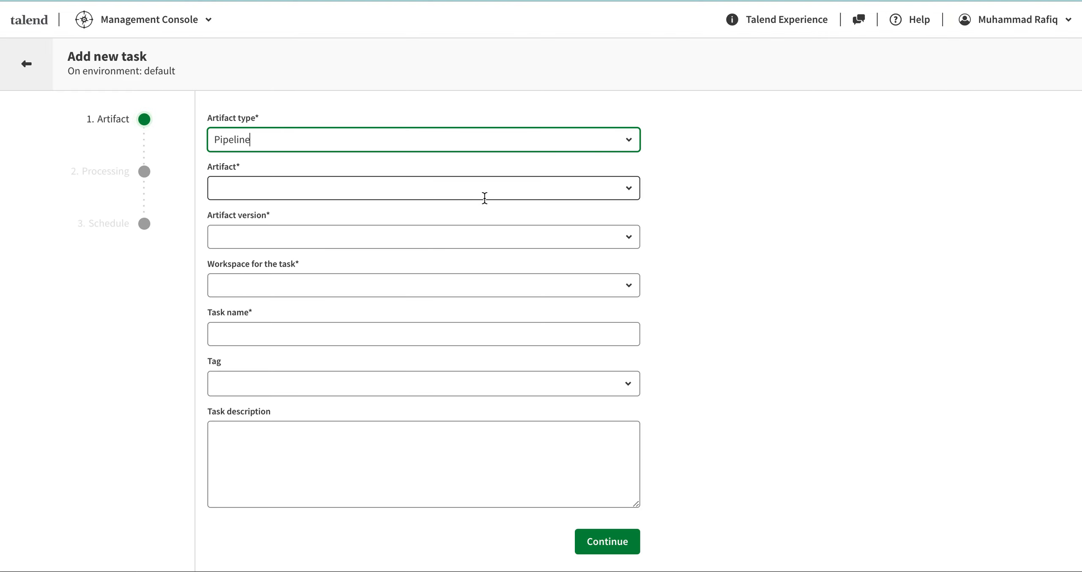
- Choose Pipeline 4 as the task's artifact and always use the latest available artifact version
left_click(628, 188)
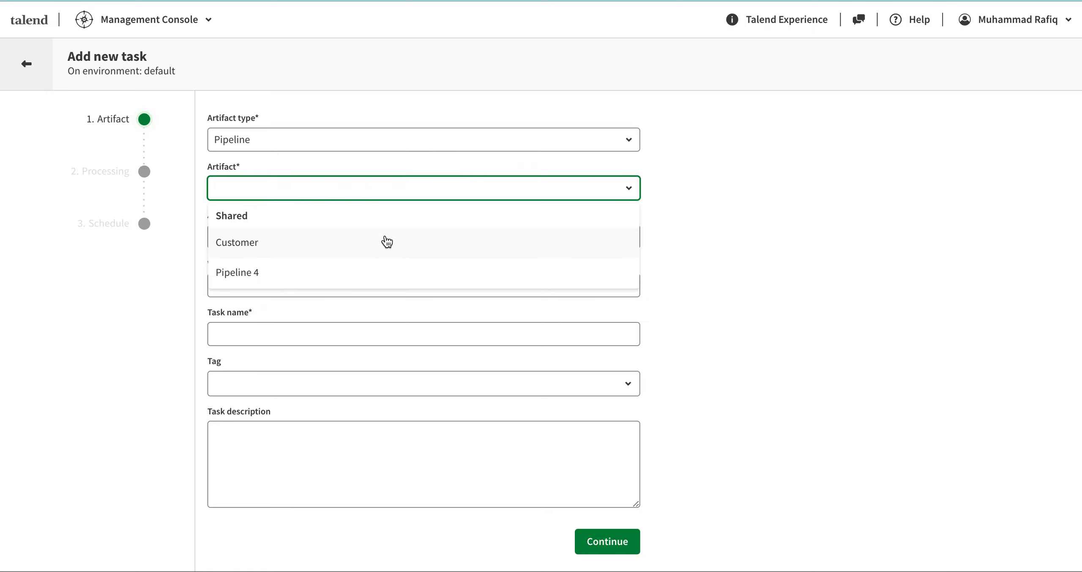
left_click(357, 271)
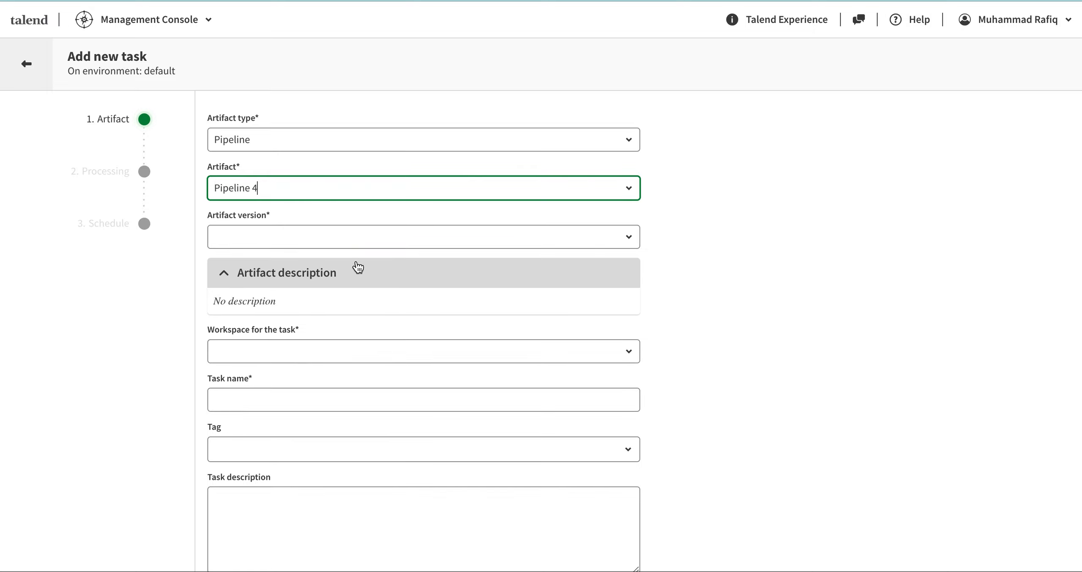
left_click(484, 239)
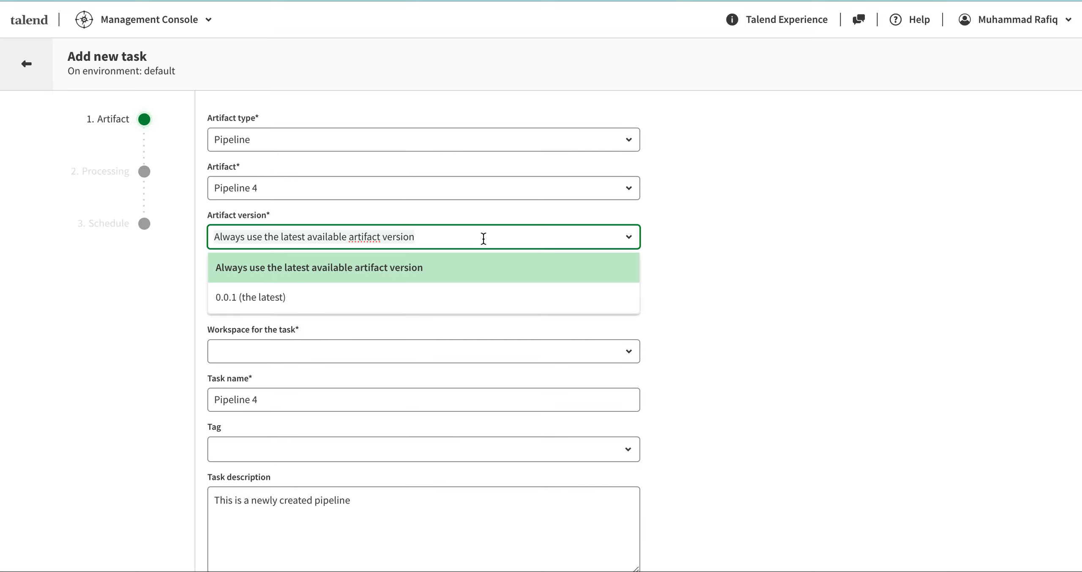
left_click(480, 274)
scroll(710, 278, "down", 1)
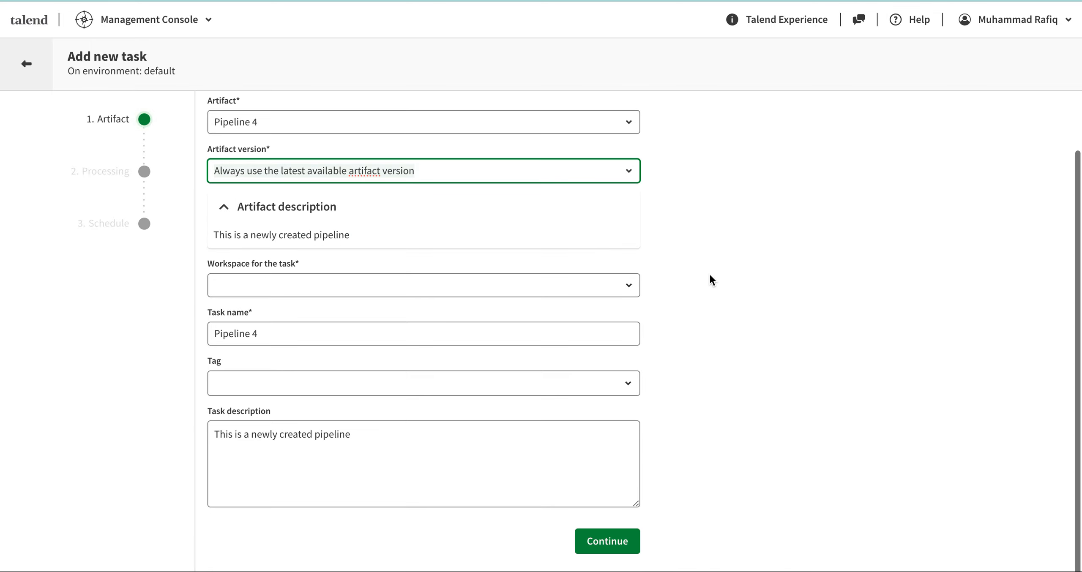
- Assign the task to the Shared workspace and proceed to scheduling, keeping the preset engine and run profile
left_click(634, 284)
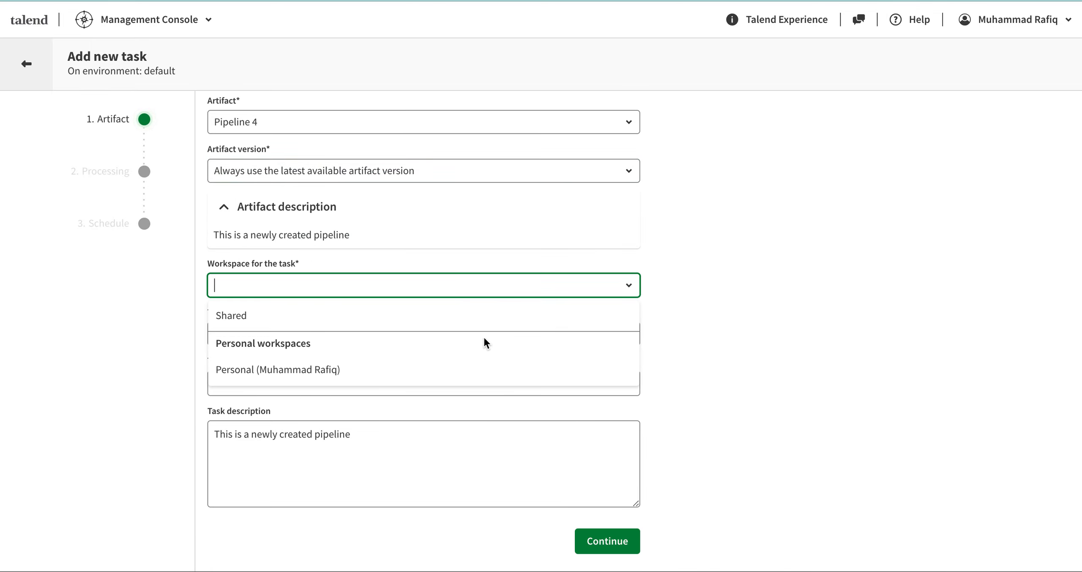
left_click(418, 326)
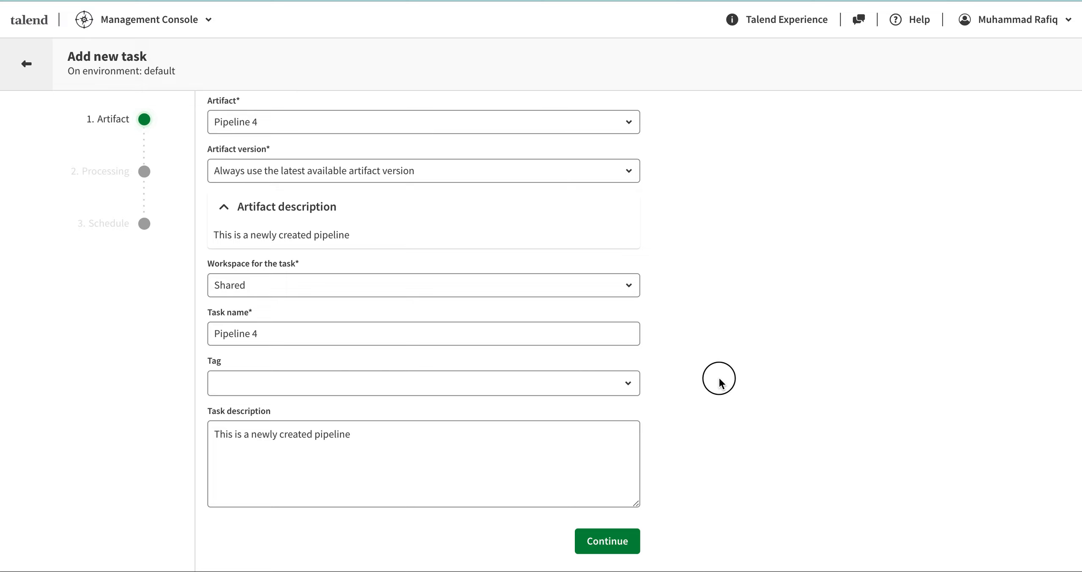
left_click(611, 545)
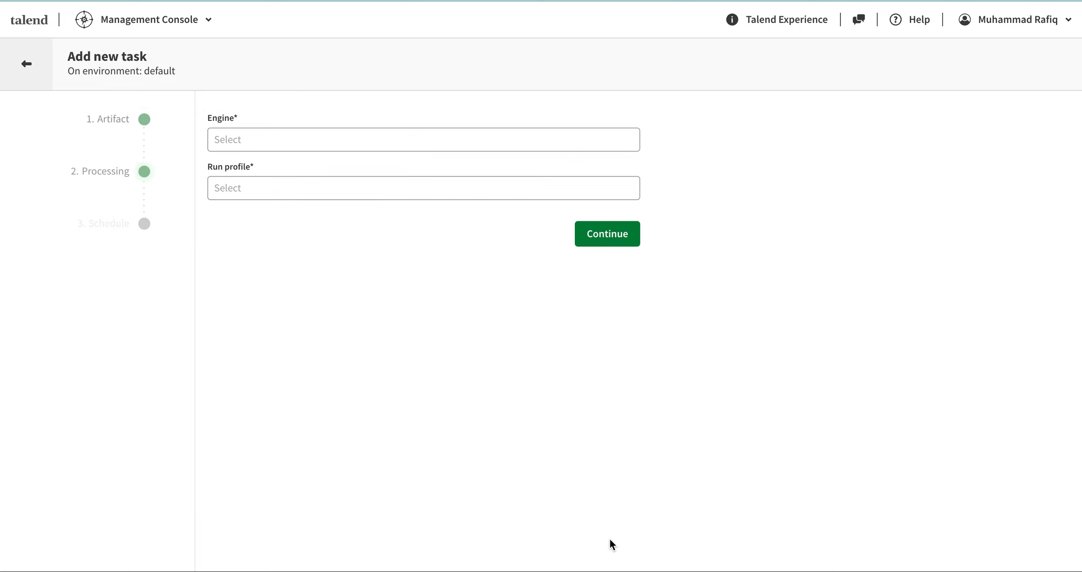
left_click(595, 244)
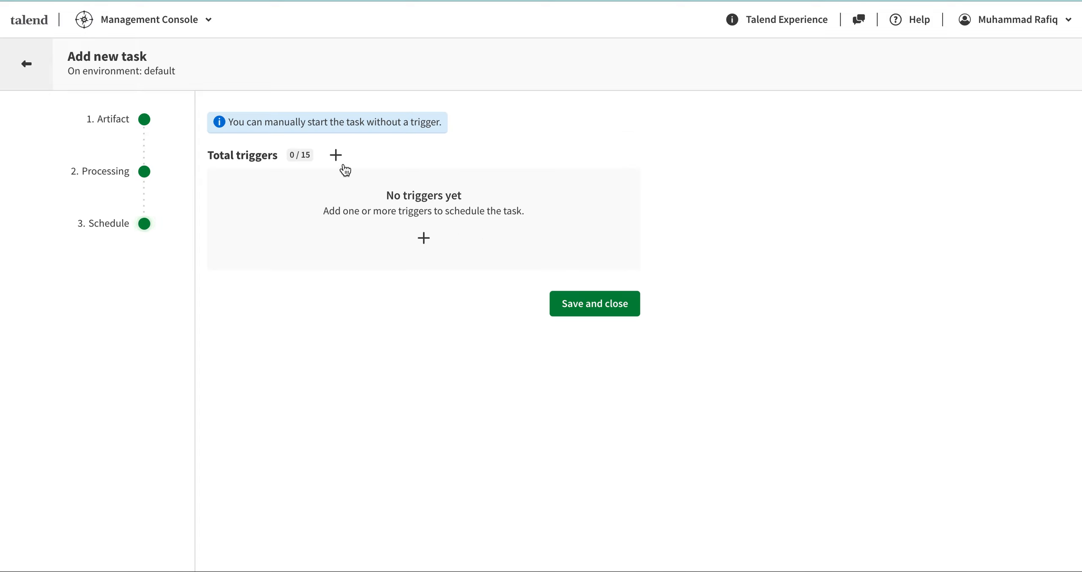
- Add a trigger named Once to the new task
left_click(337, 157)
left_click(474, 273)
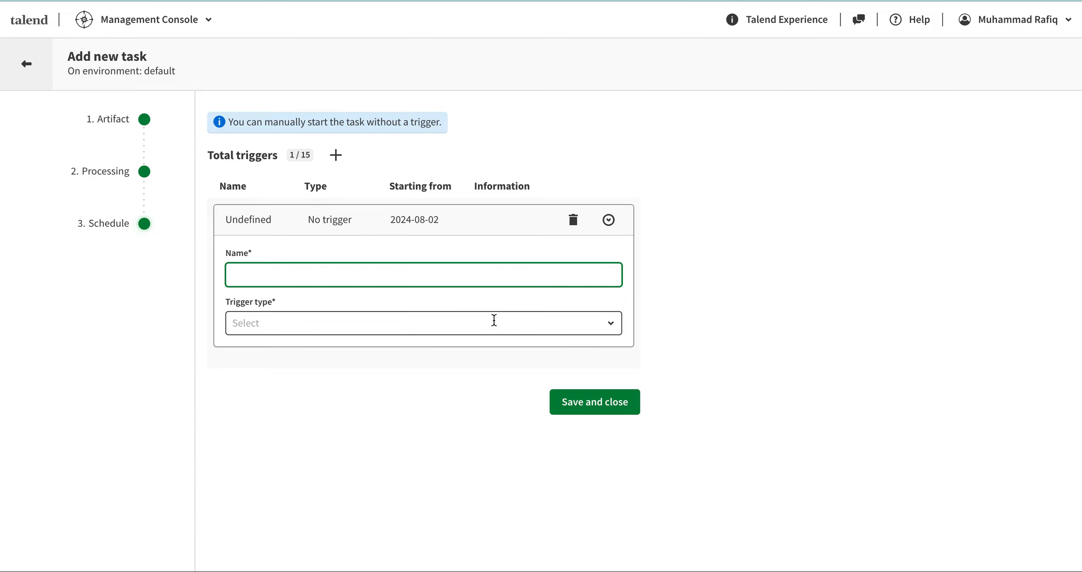
type("Onc")
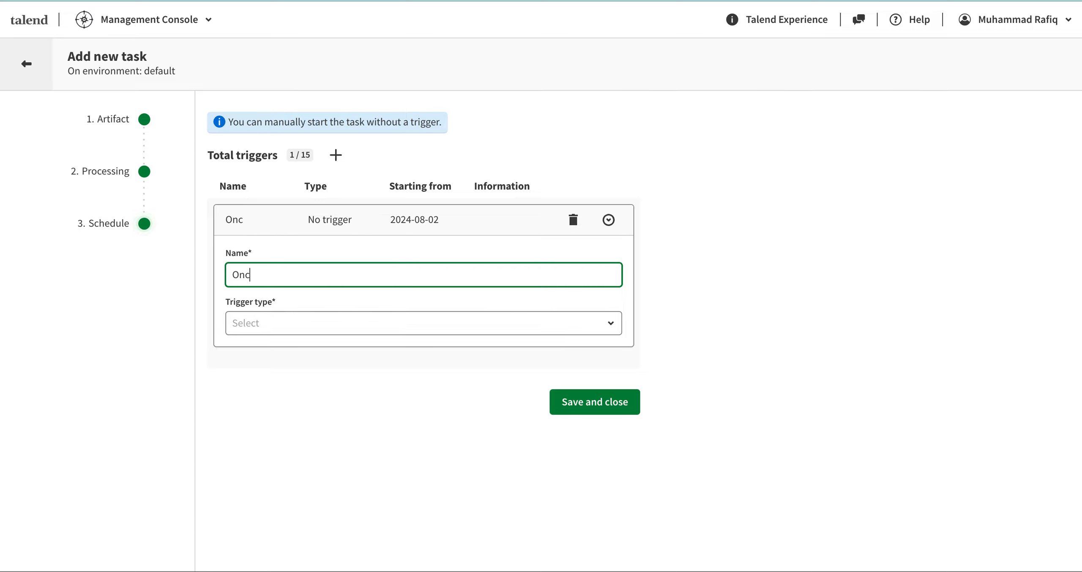
type("e")
- Try Cron as the trigger type and view its schedule fields
left_click(607, 322)
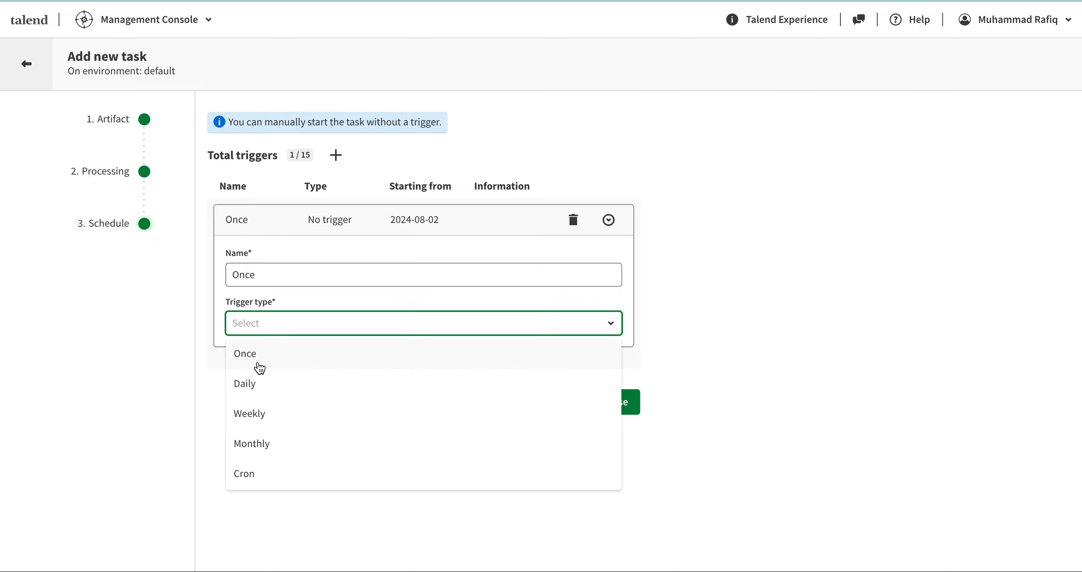
left_click(266, 486)
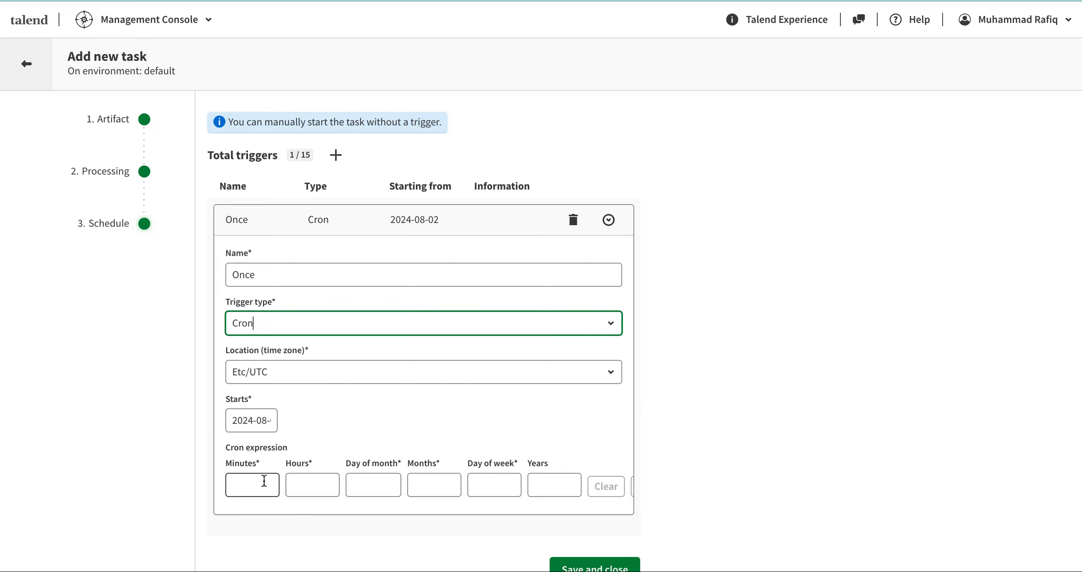
scroll(340, 437, "down", 1)
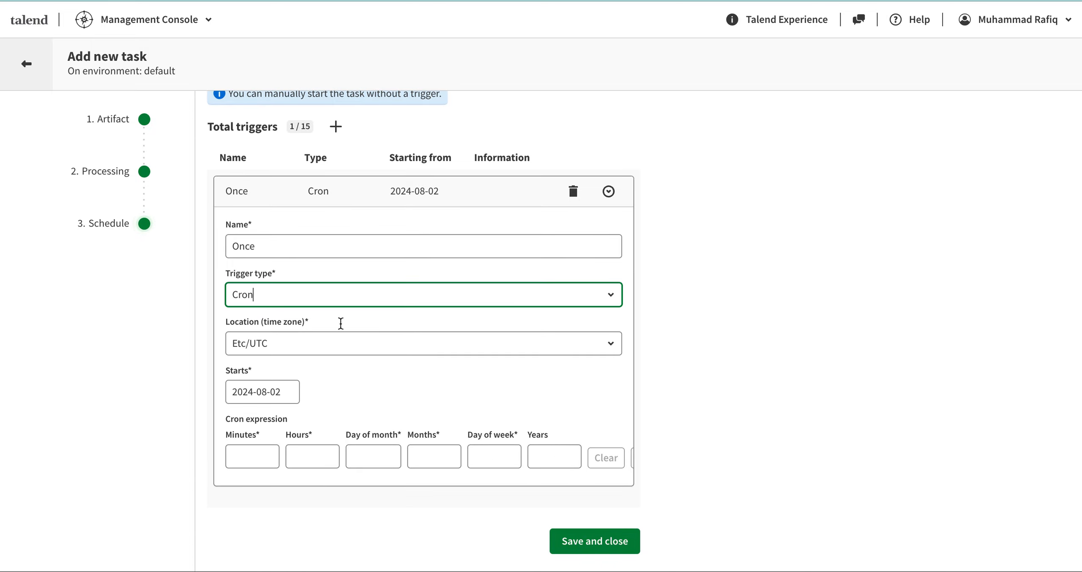
- Set the task's trigger type to Once and its time zone to (UTC +01:00) Dublin
left_click(309, 298)
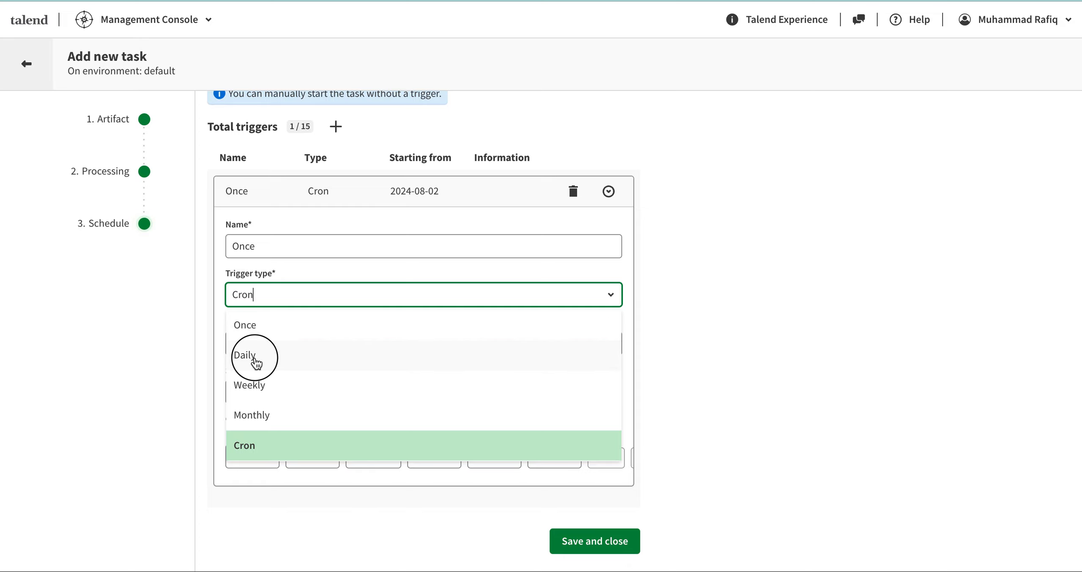
left_click(261, 331)
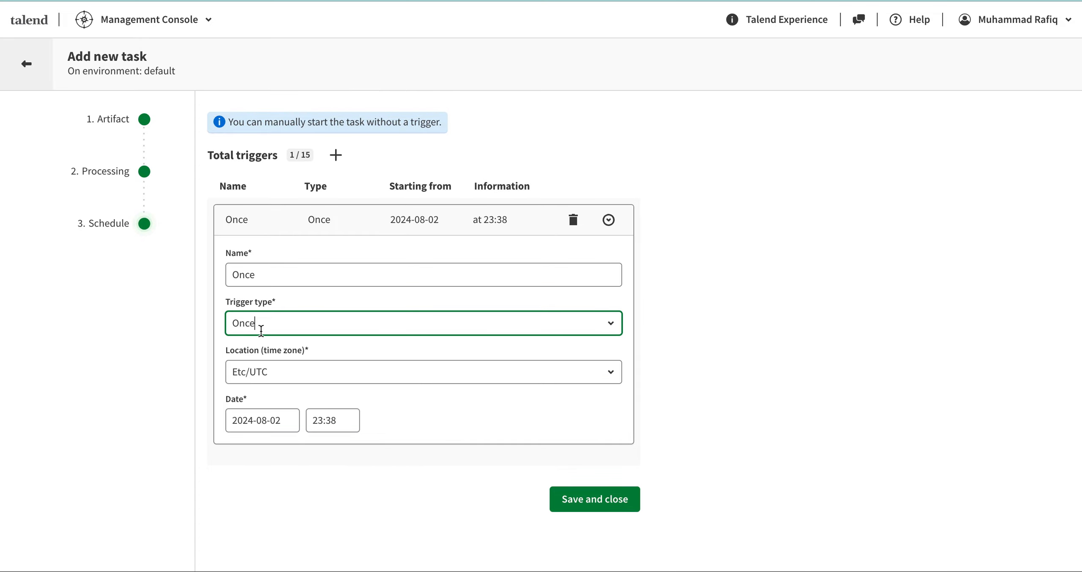
left_click(295, 374)
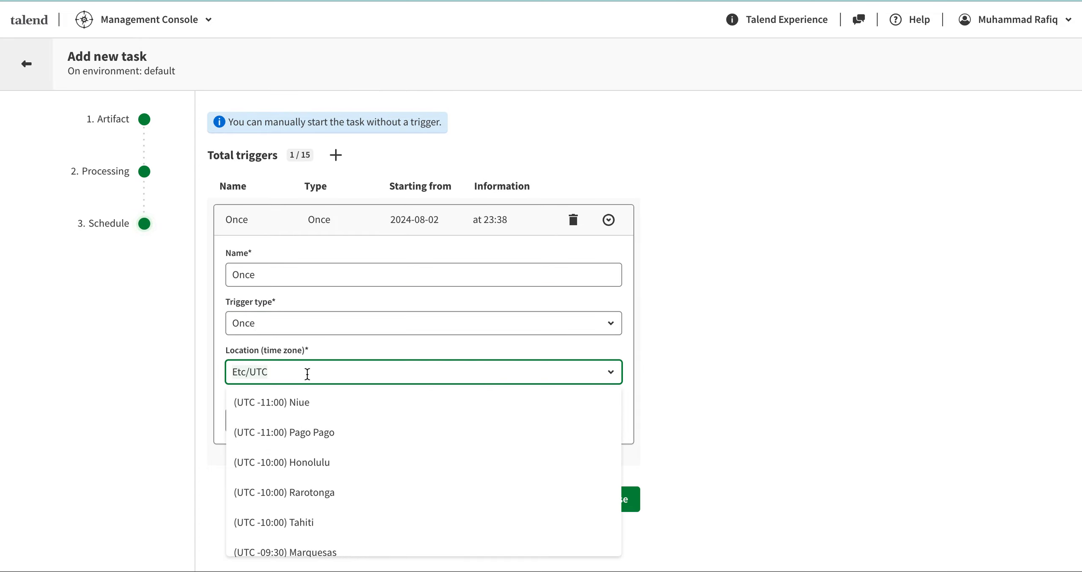
scroll(379, 497, "down", 10)
scroll(382, 500, "down", 10)
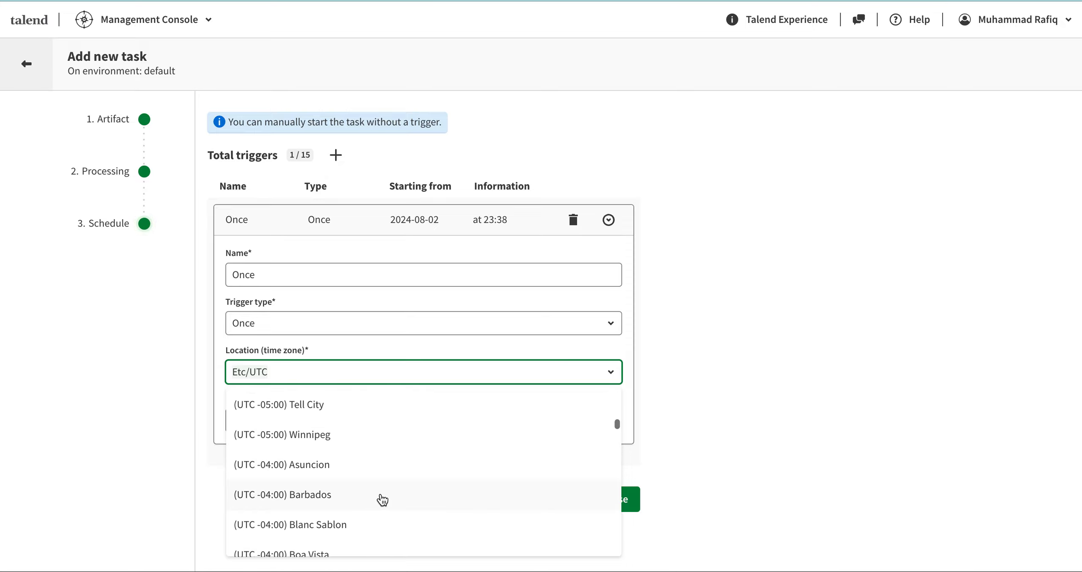
scroll(382, 500, "down", 10)
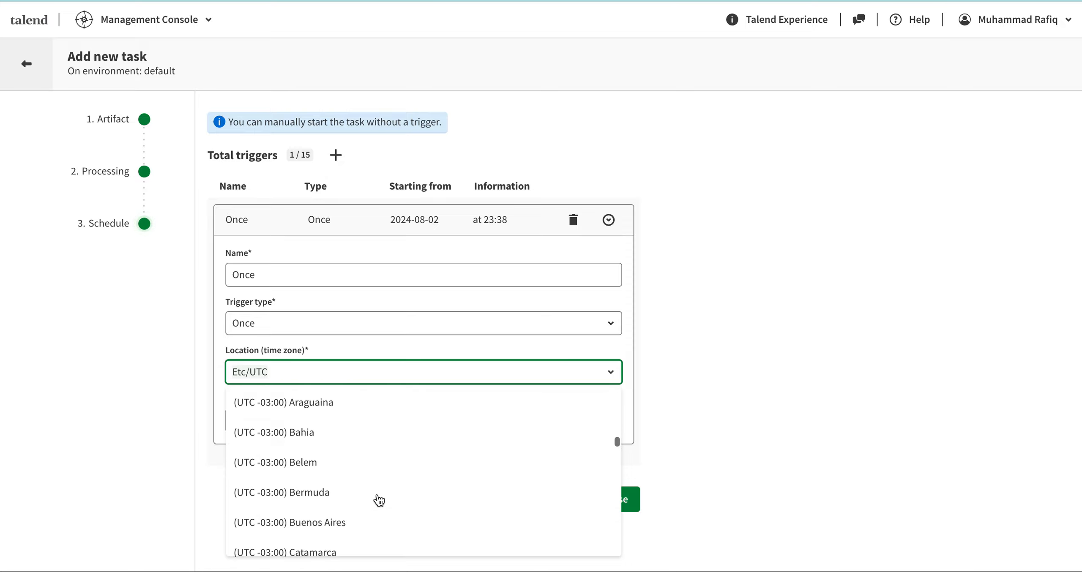
scroll(379, 500, "down", 10)
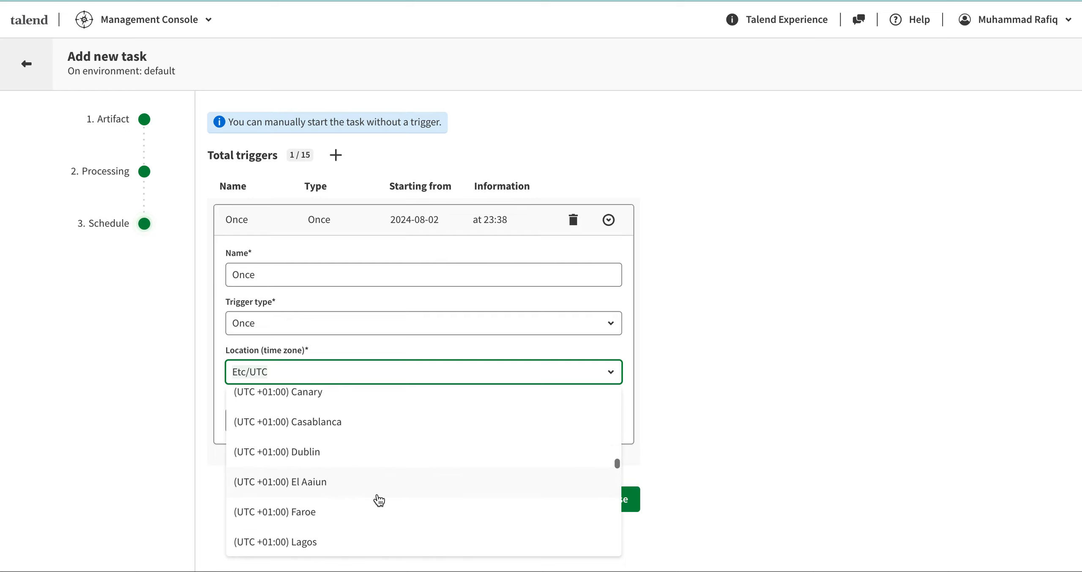
left_click(348, 463)
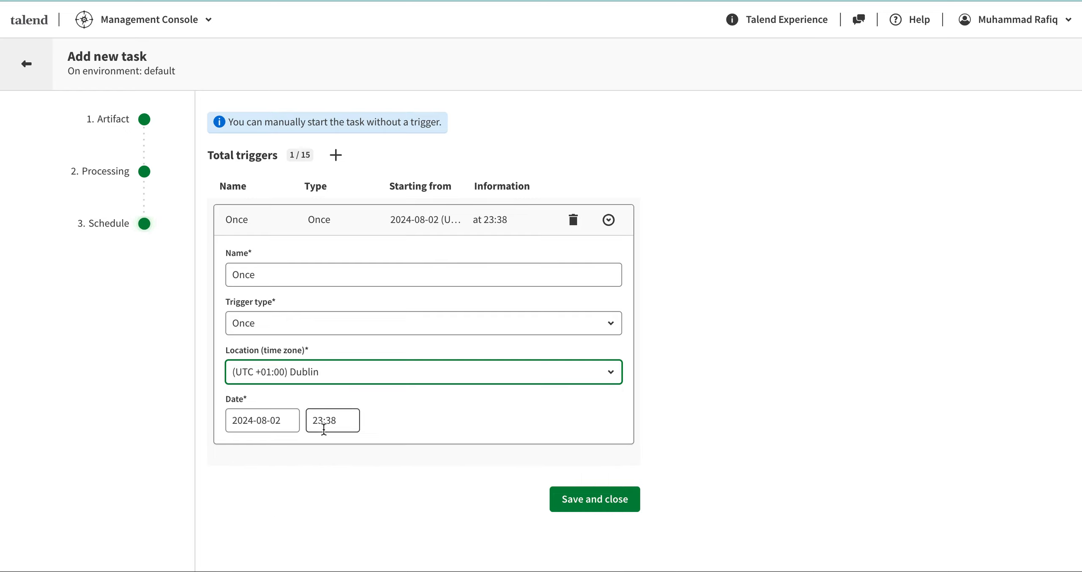
- Adjust the start time of the Once trigger, and save and close the new task
left_click(336, 421)
key("BackSpace")
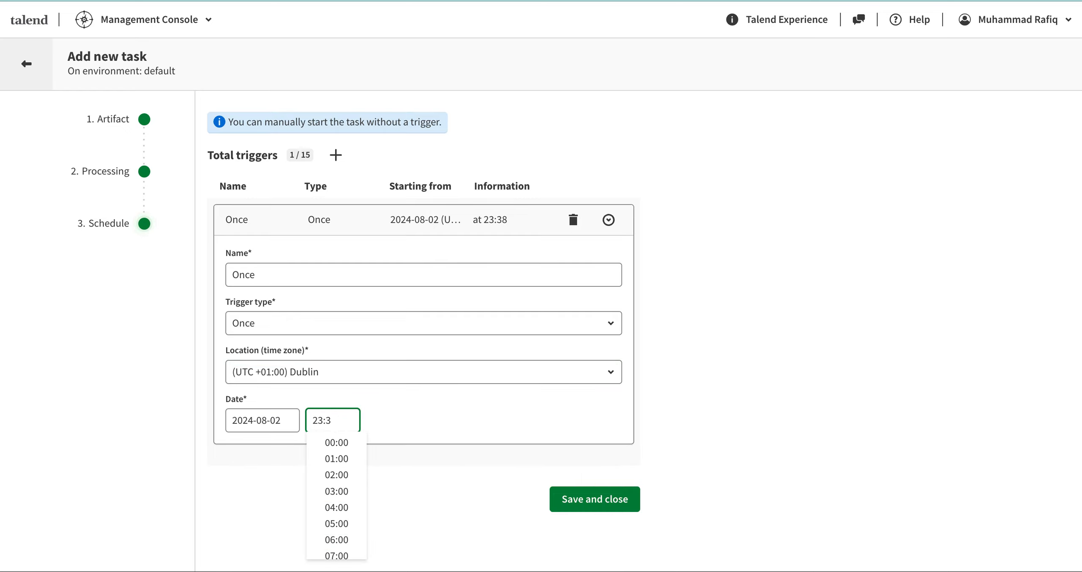
key("Return")
left_click(654, 442)
left_click(595, 500)
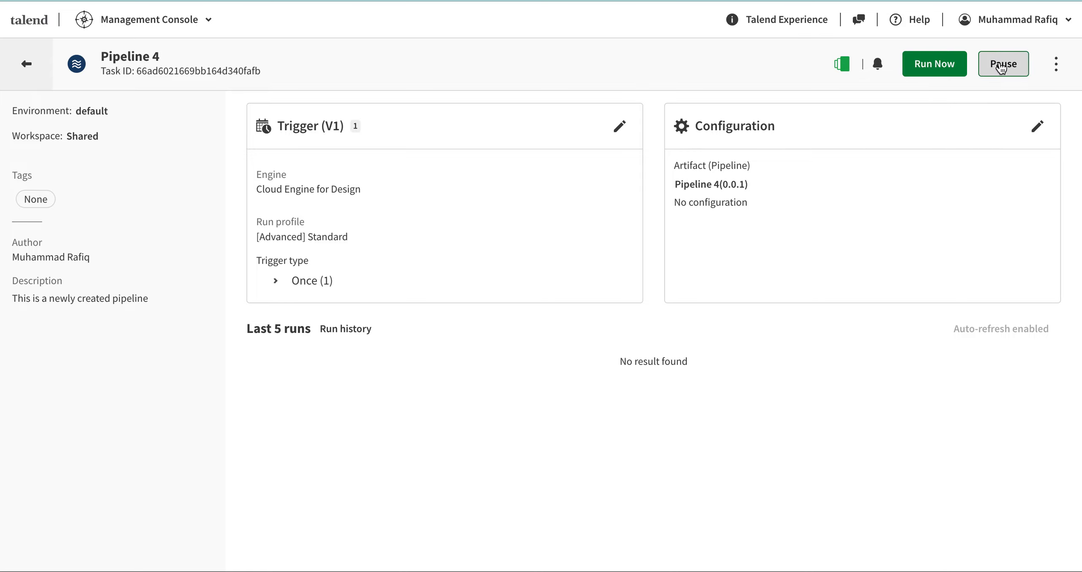
- Leave the Pipeline 4 task and open the existing plan named Plan
left_click(24, 65)
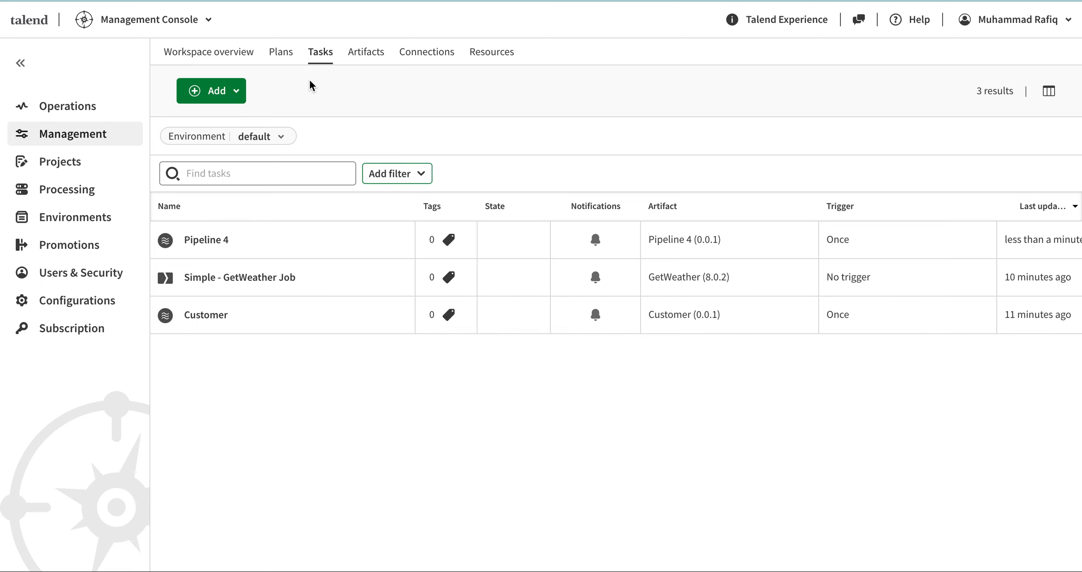
left_click(288, 62)
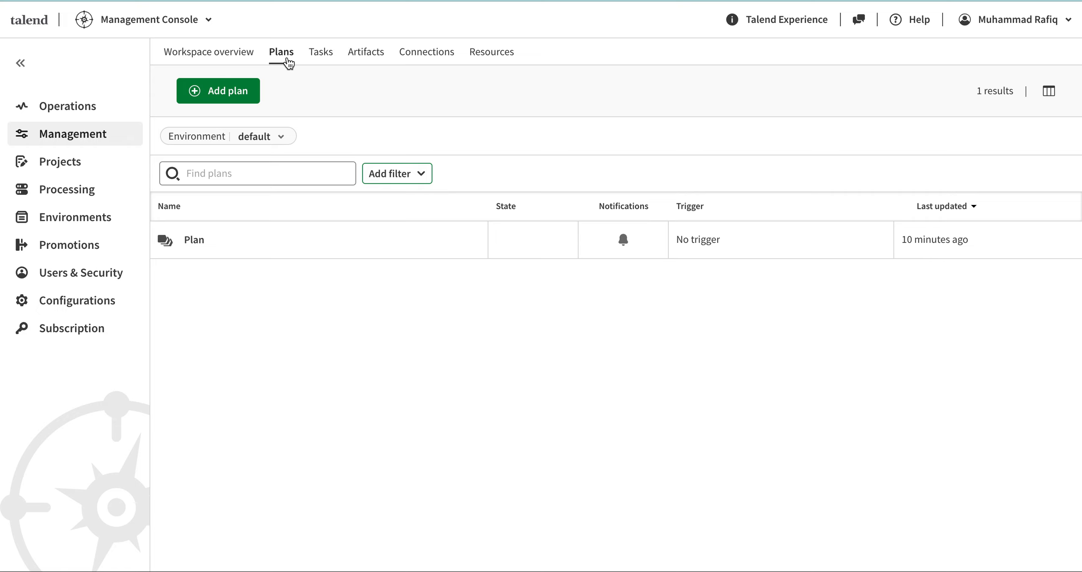
left_click(204, 237)
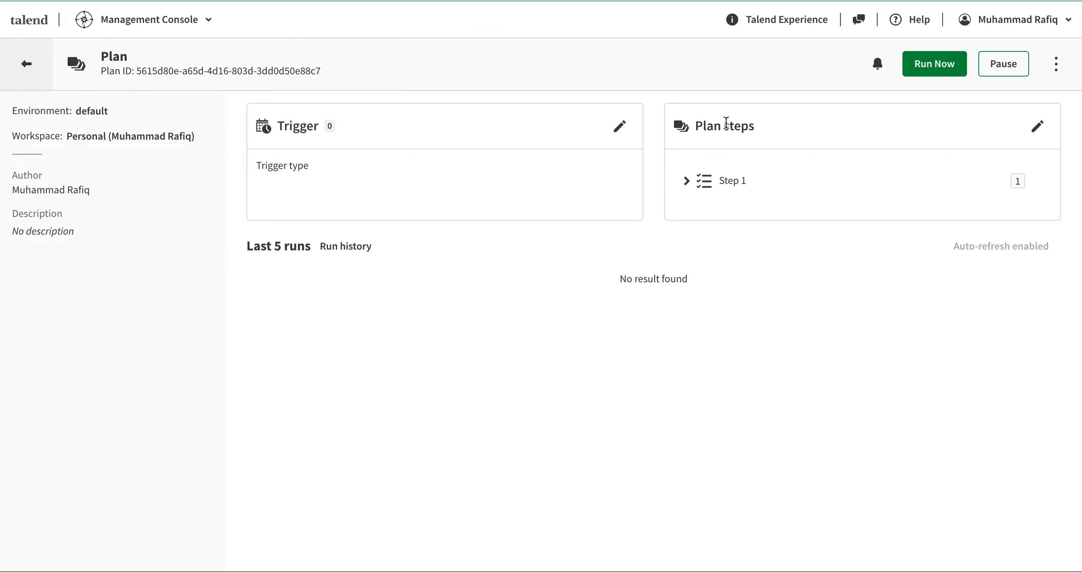
- Add a step with the Pipeline 4 task after Step 1, keeping the preset step name, and save the plan
left_click(1036, 127)
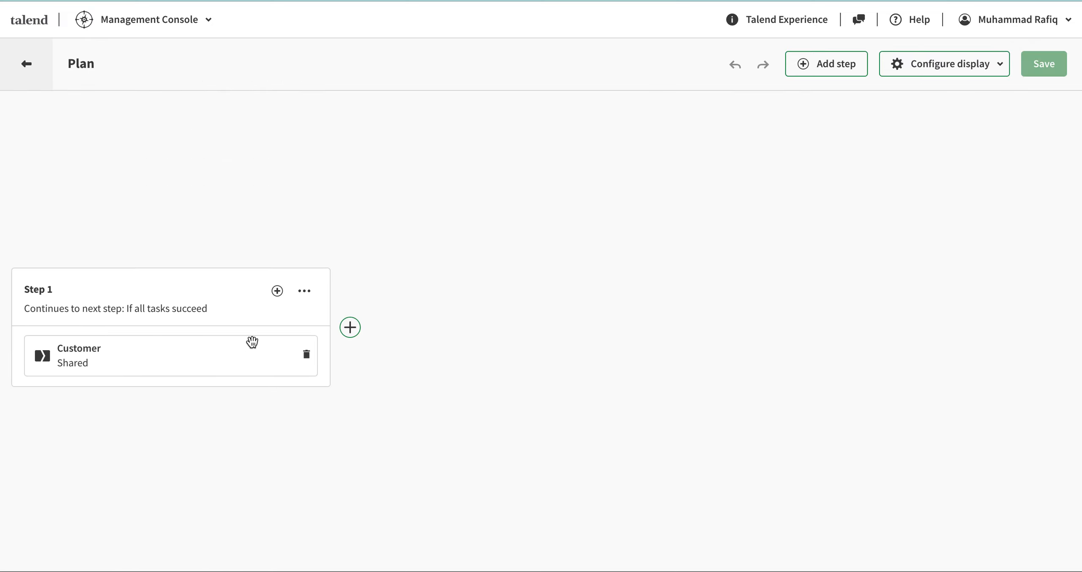
left_click(351, 328)
left_click(238, 289)
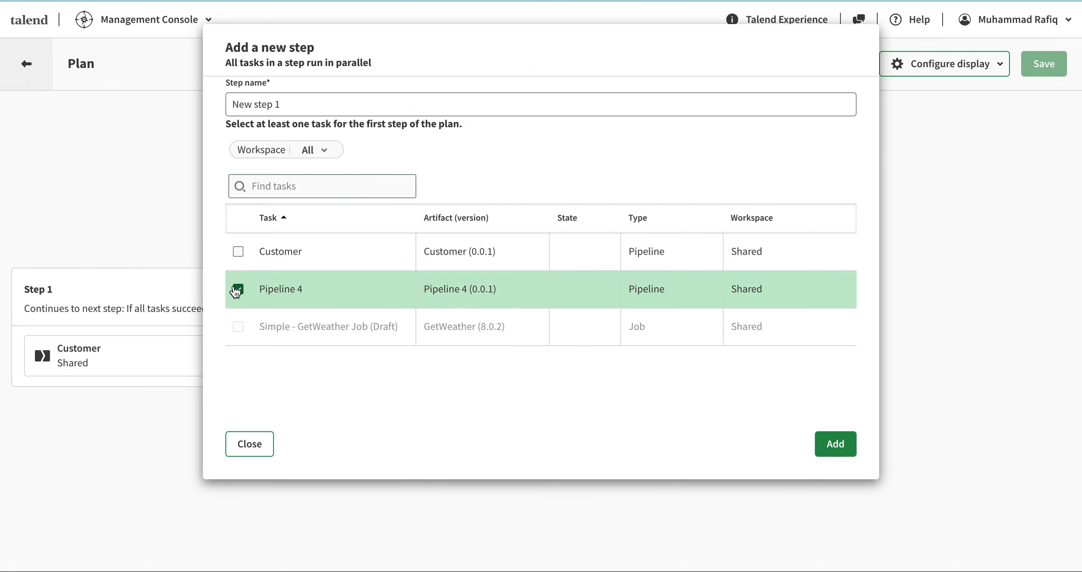
left_click(847, 441)
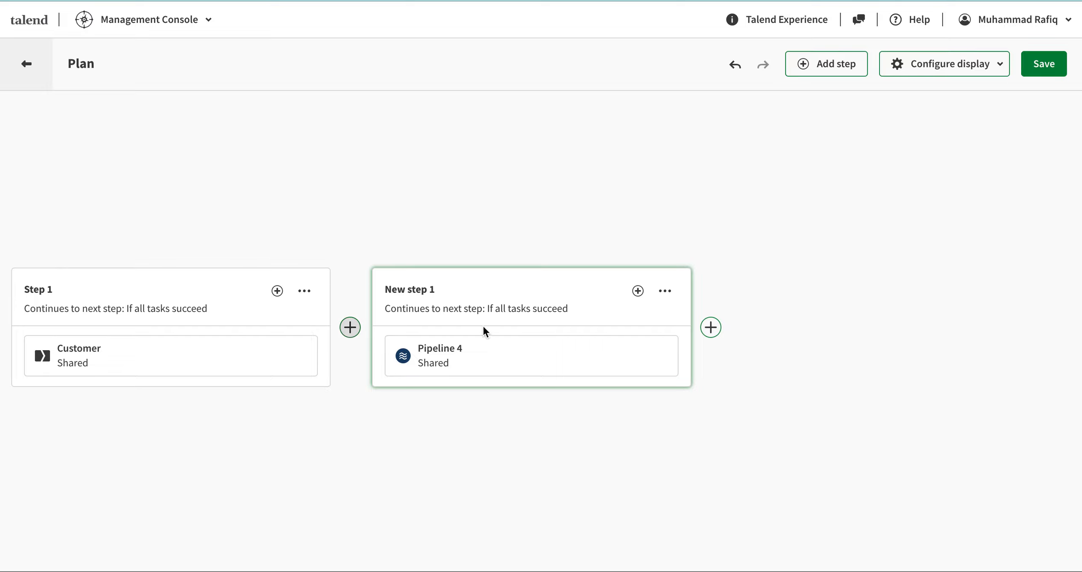
left_click(1031, 77)
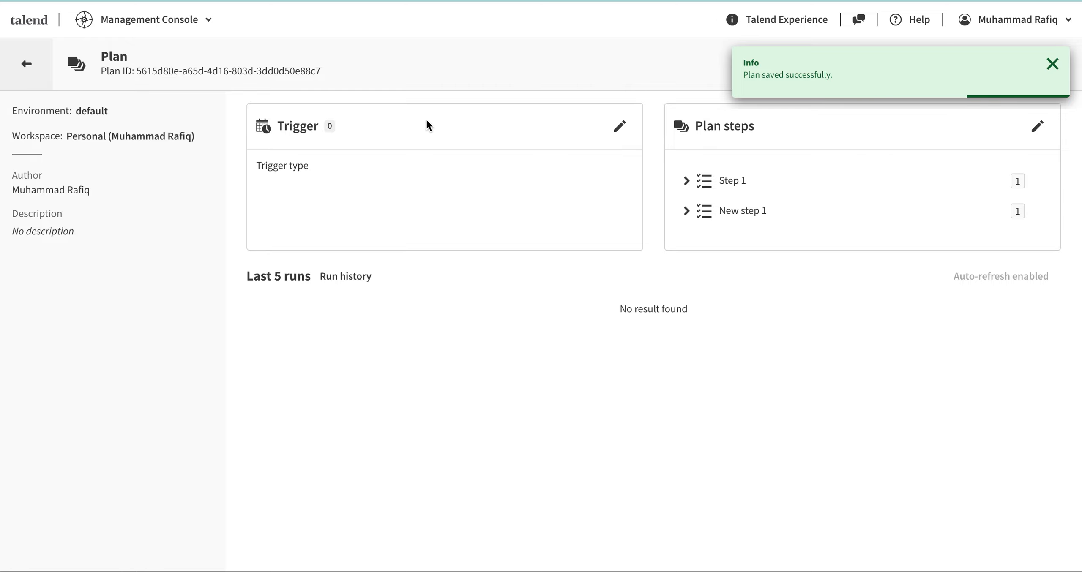
- Start a trigger for the plan with Once as its trigger type
left_click(620, 126)
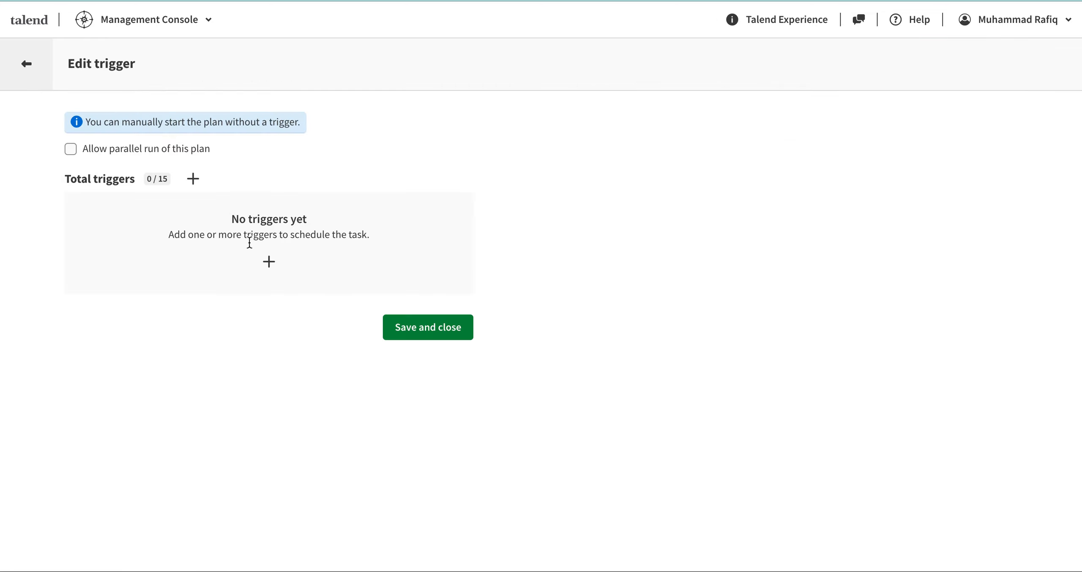
left_click(192, 179)
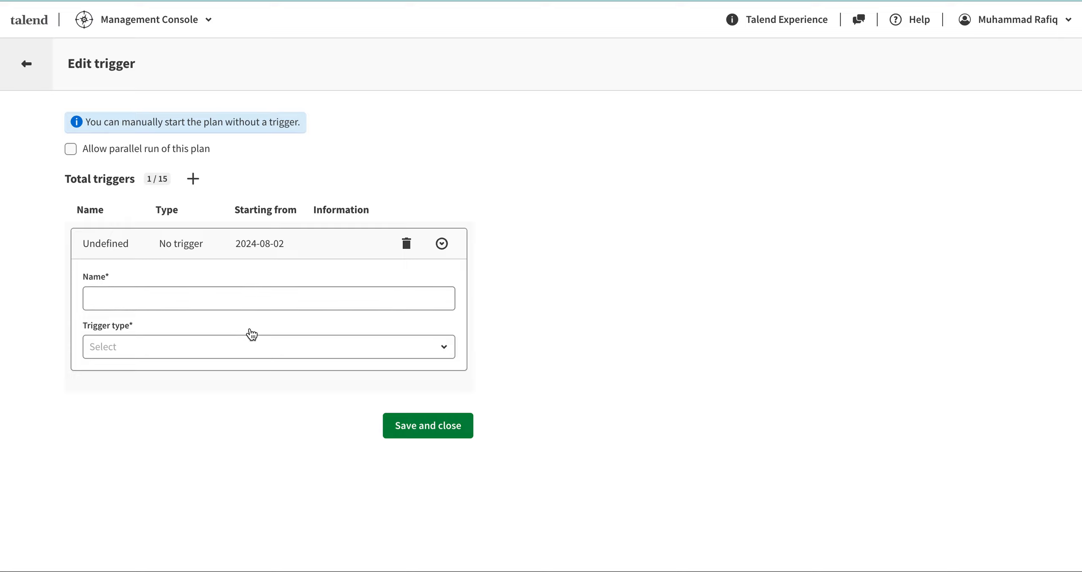
left_click(270, 345)
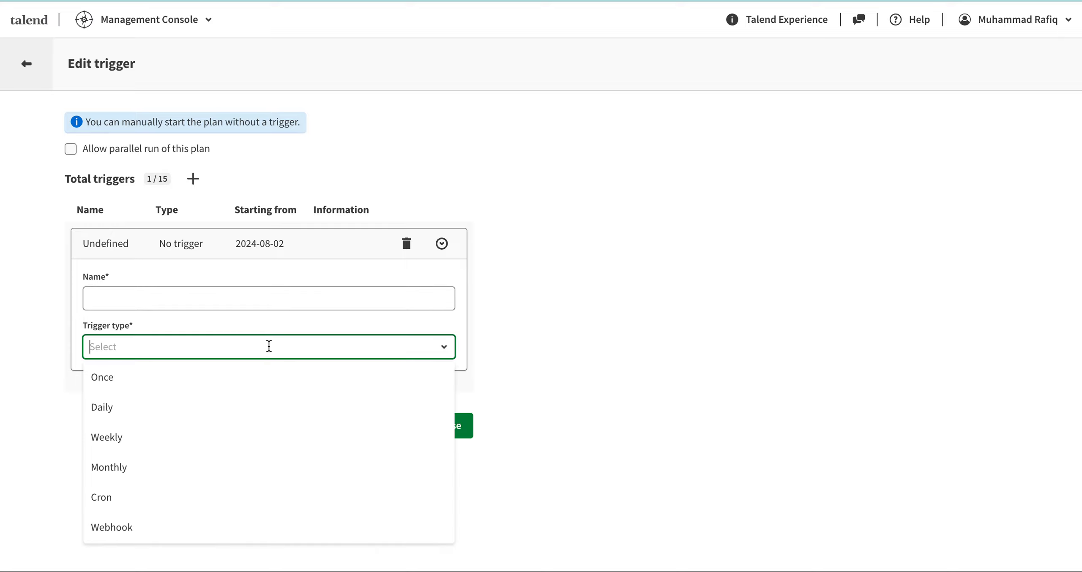
left_click(192, 386)
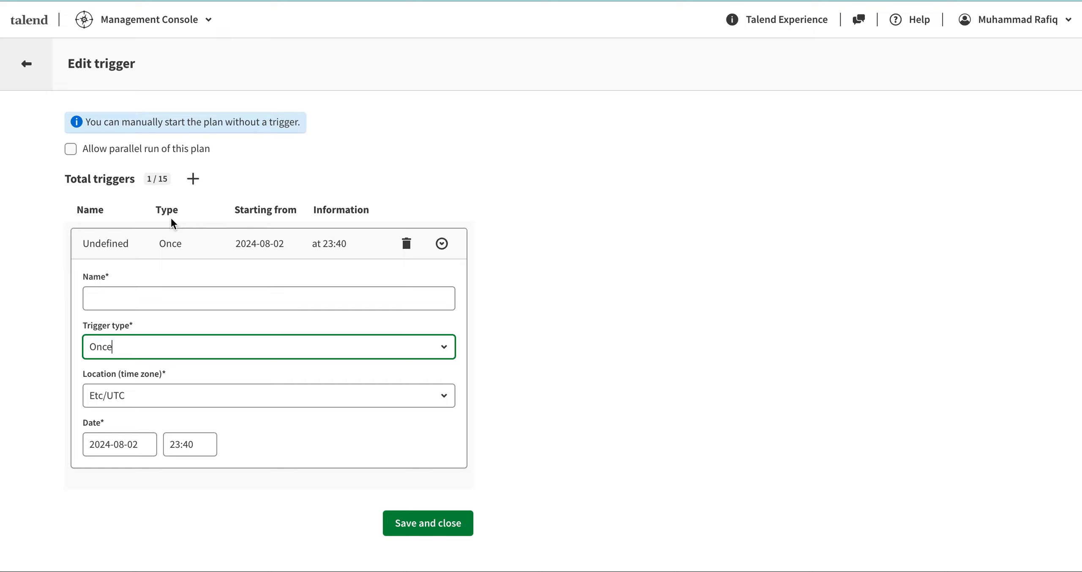
- Replace the plan's Once trigger with a blank one to review the available trigger types, and leave without saving
left_click(404, 243)
left_click(269, 259)
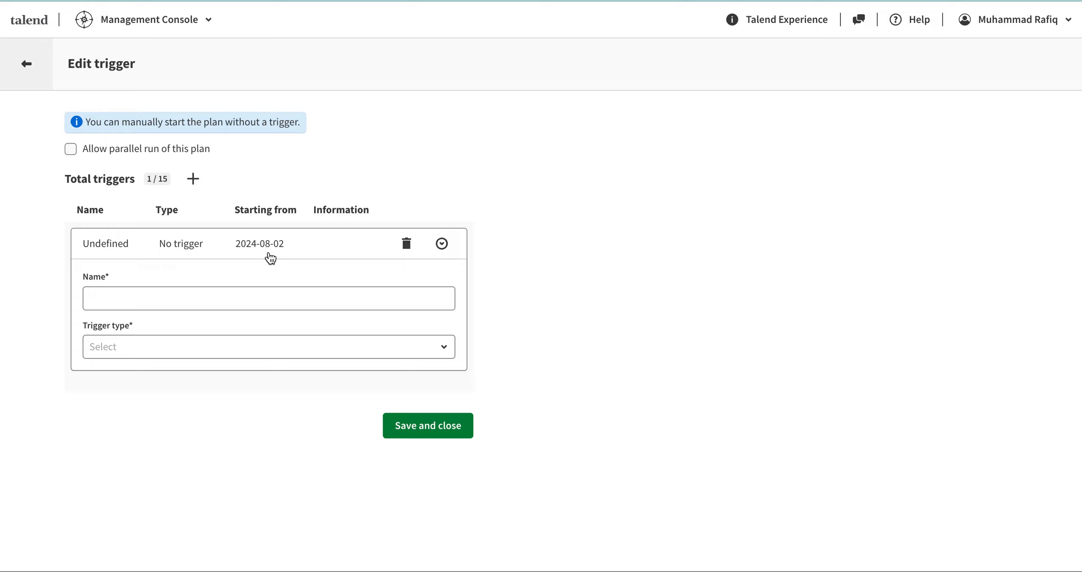
left_click(270, 336)
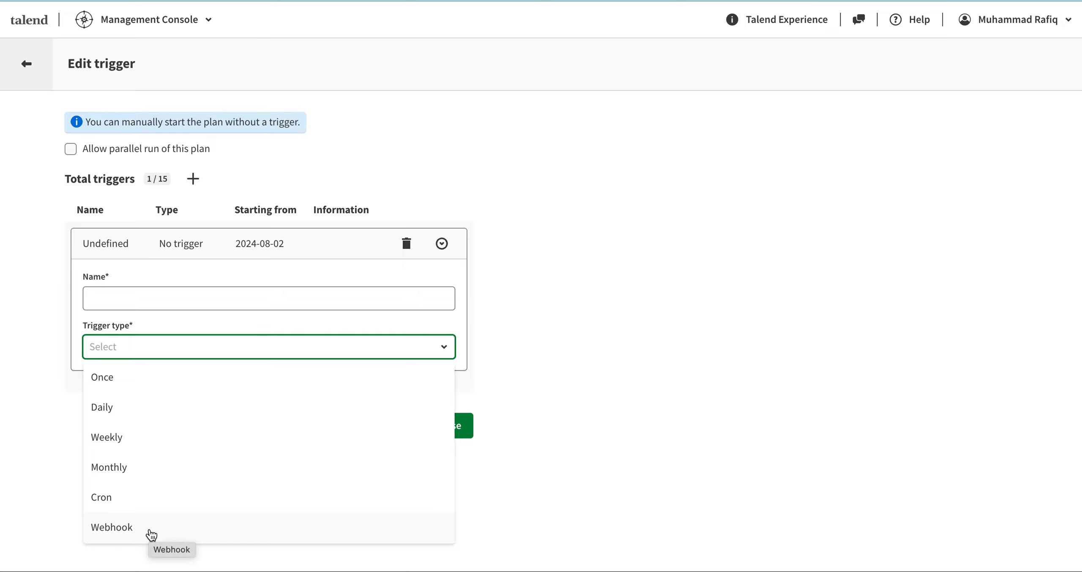
left_click(459, 29)
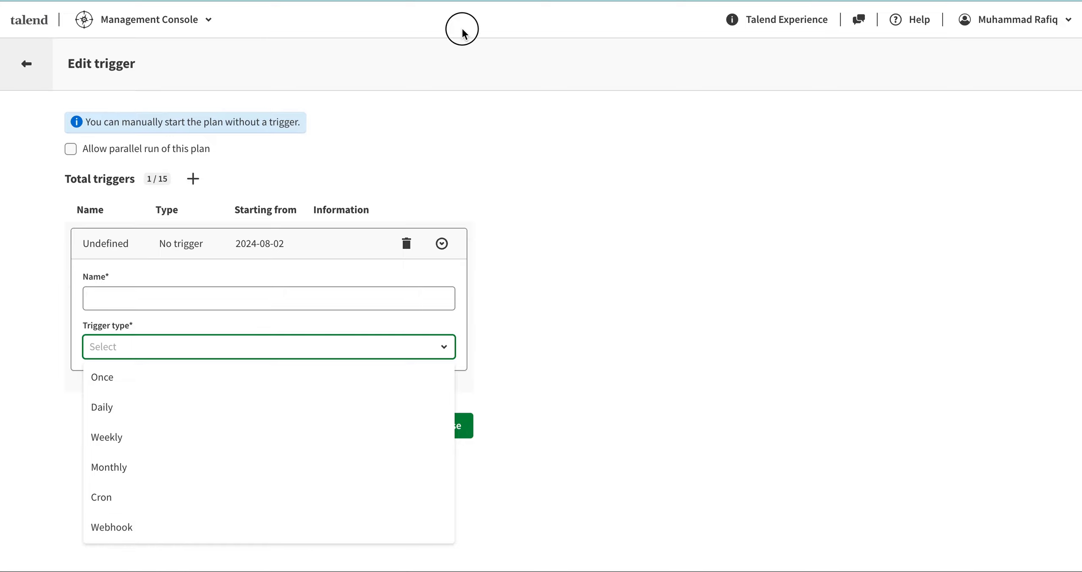
left_click(27, 63)
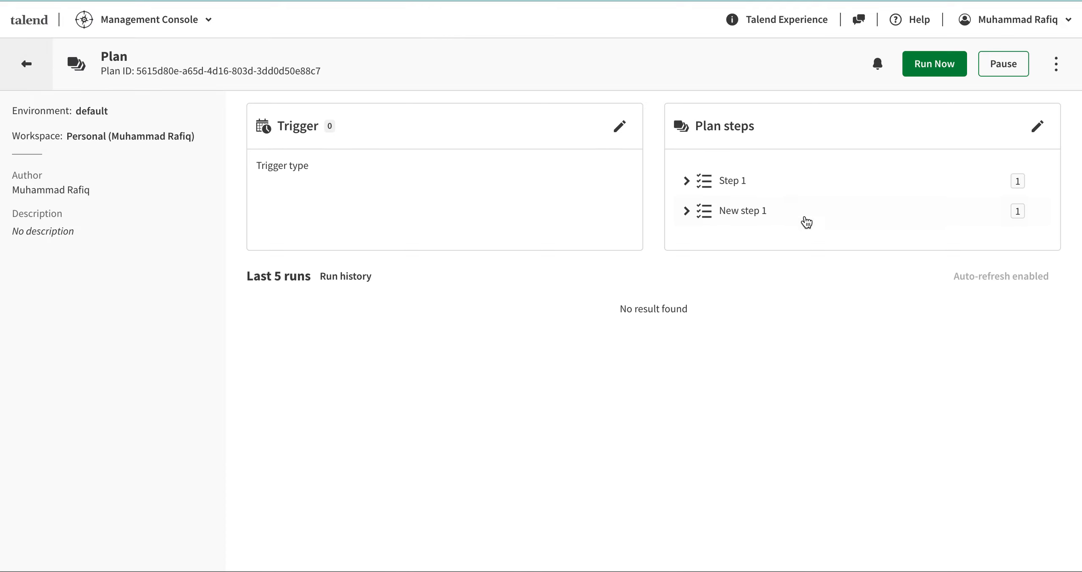
- Open the plan's steps for editing
left_click(1038, 126)
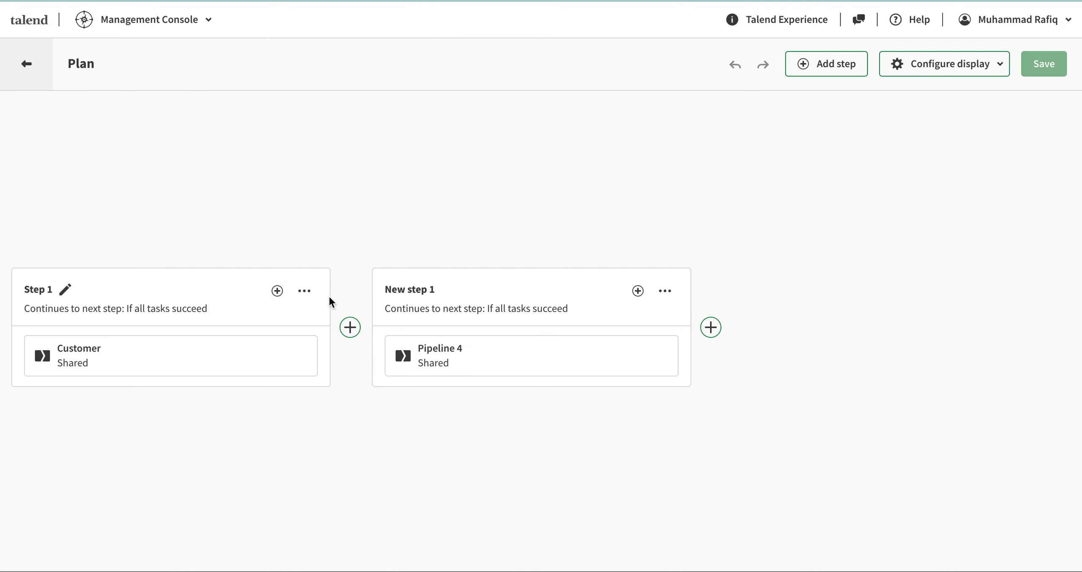